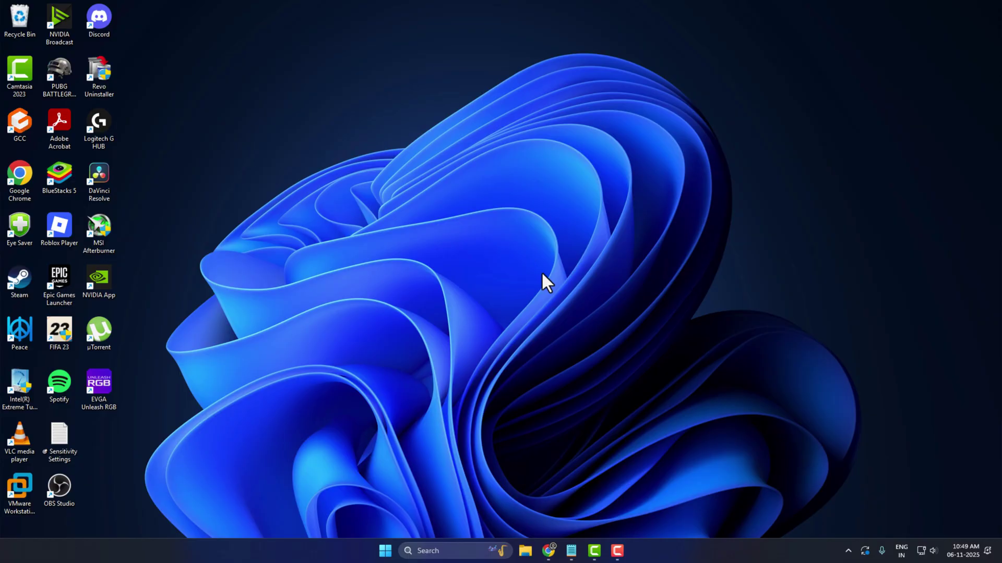
Step: Switch to Chrome and set Safe Browsing to No protection in the browser's security settings
click(549, 551)
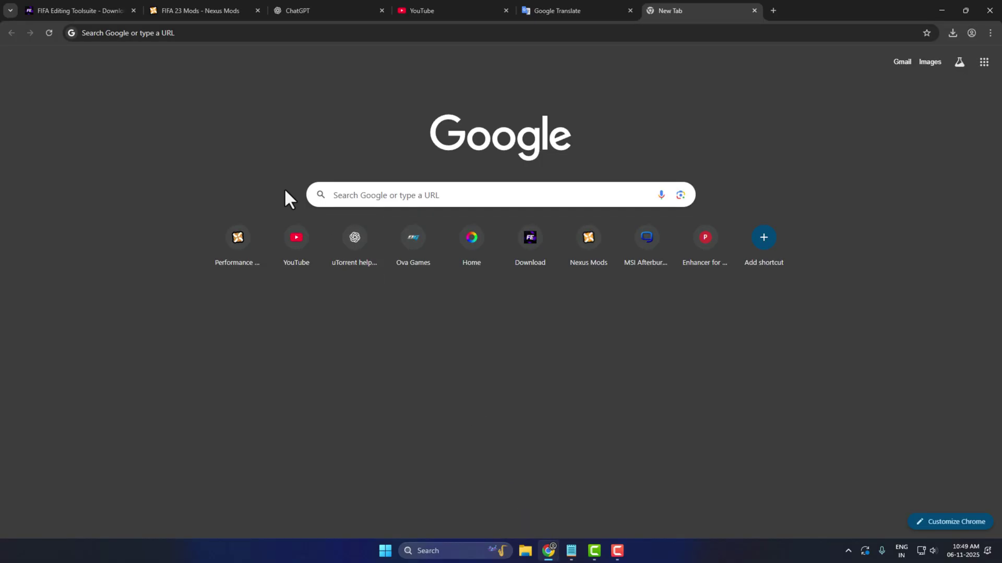
click(87, 9)
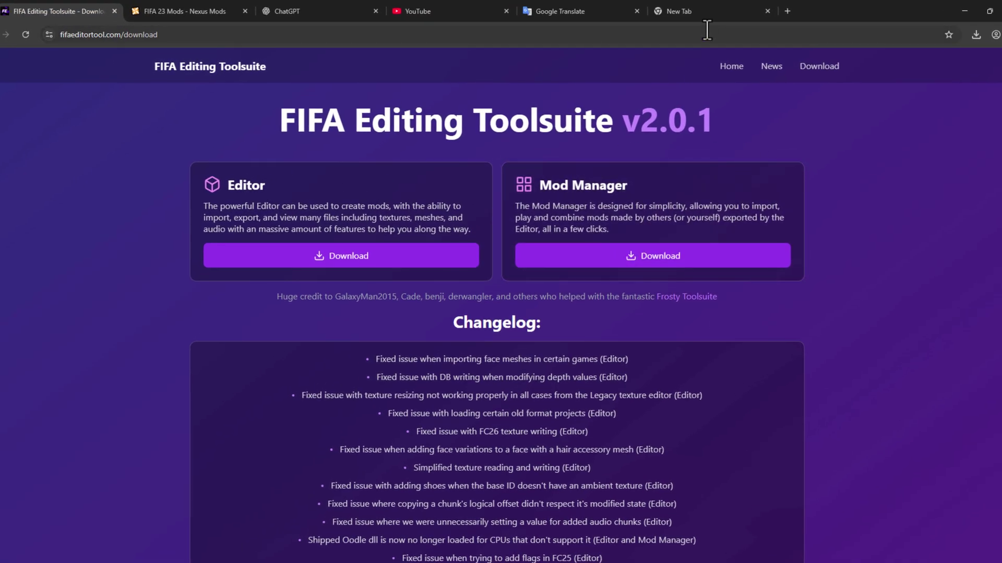
click(689, 11)
click(999, 34)
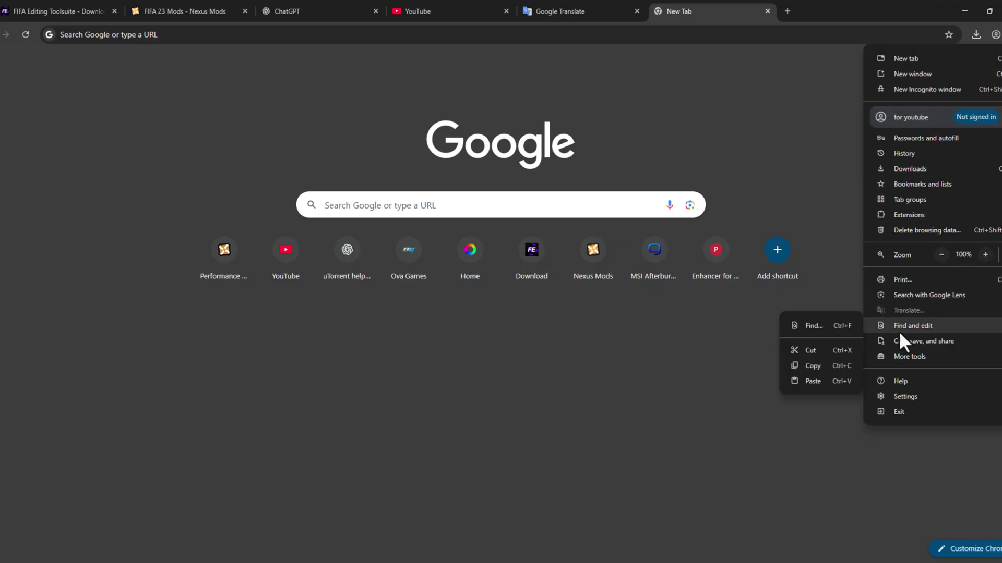
click(896, 398)
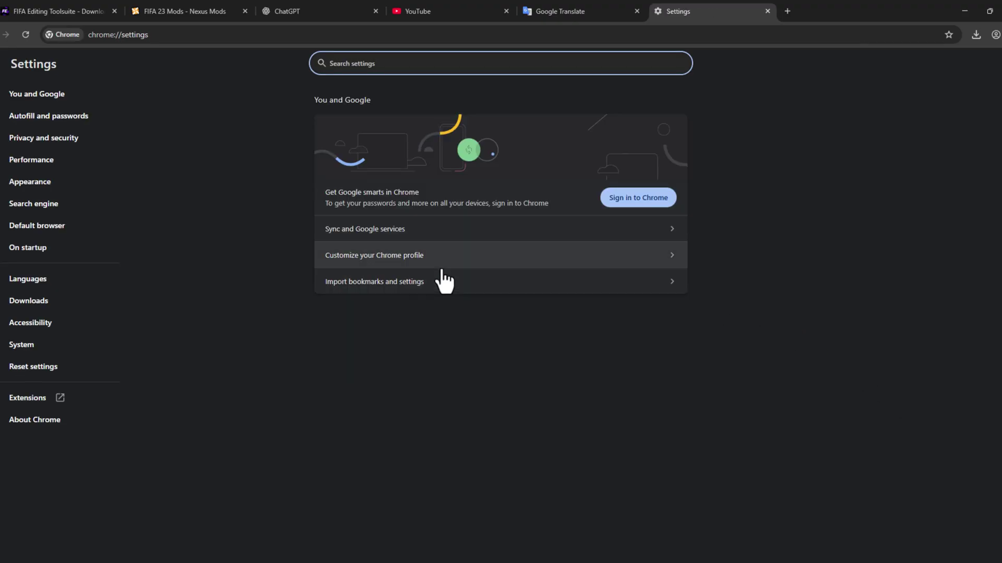
click(102, 153)
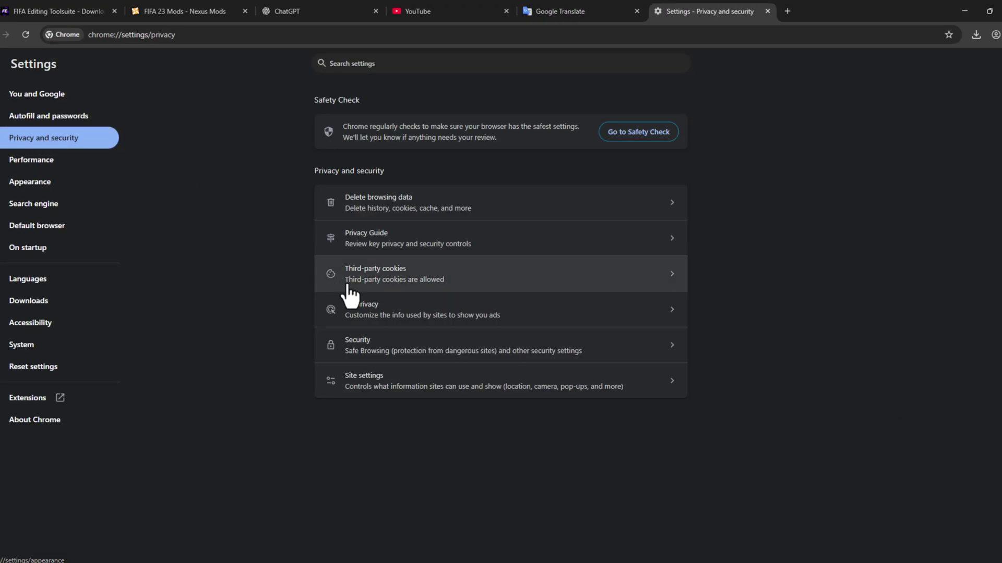
click(407, 357)
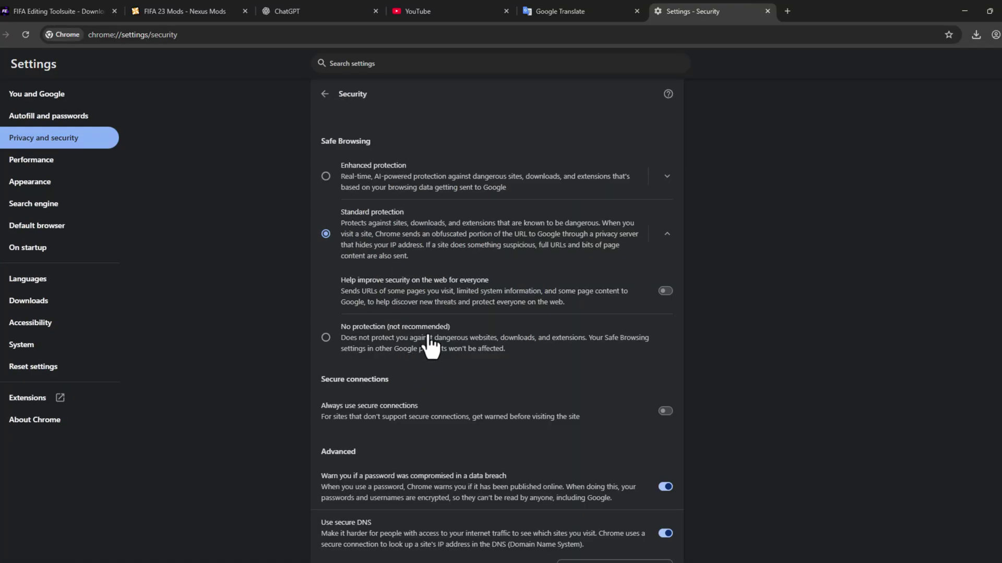
click(330, 338)
click(595, 340)
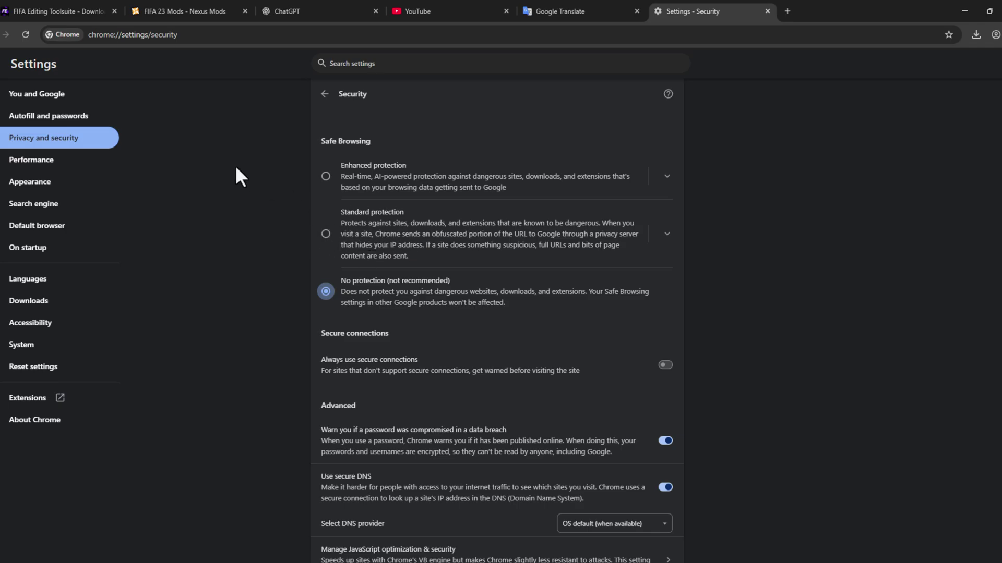
Step: Download the Mod Manager from the FIFA Editing Toolsuite download page
click(57, 11)
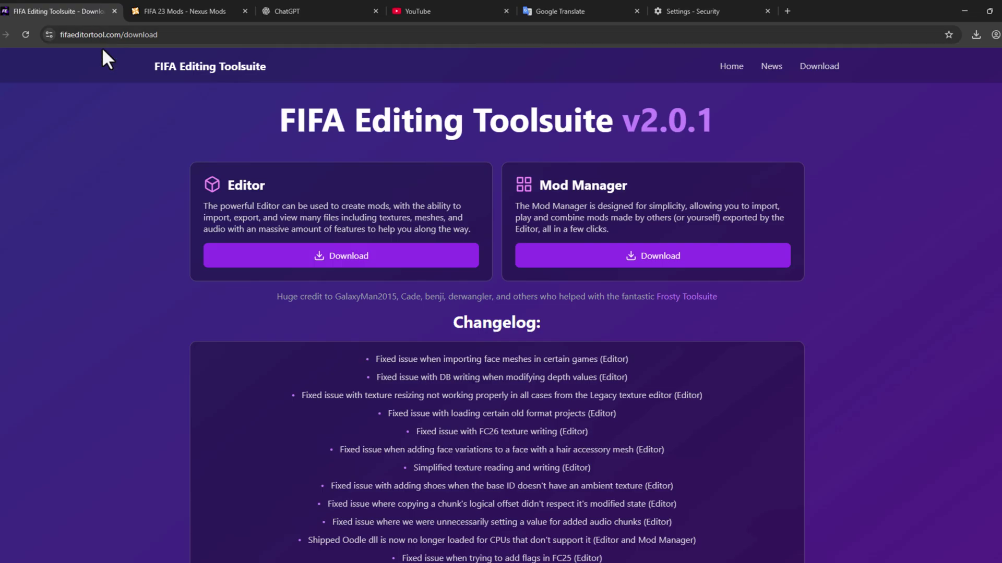
double_click(590, 184)
drag(569, 184, 537, 183)
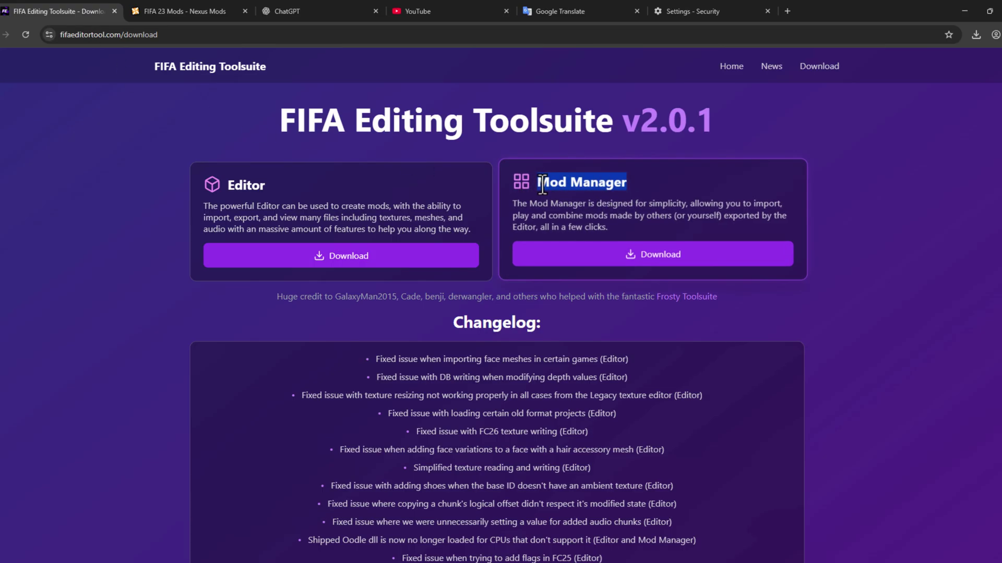
click(652, 254)
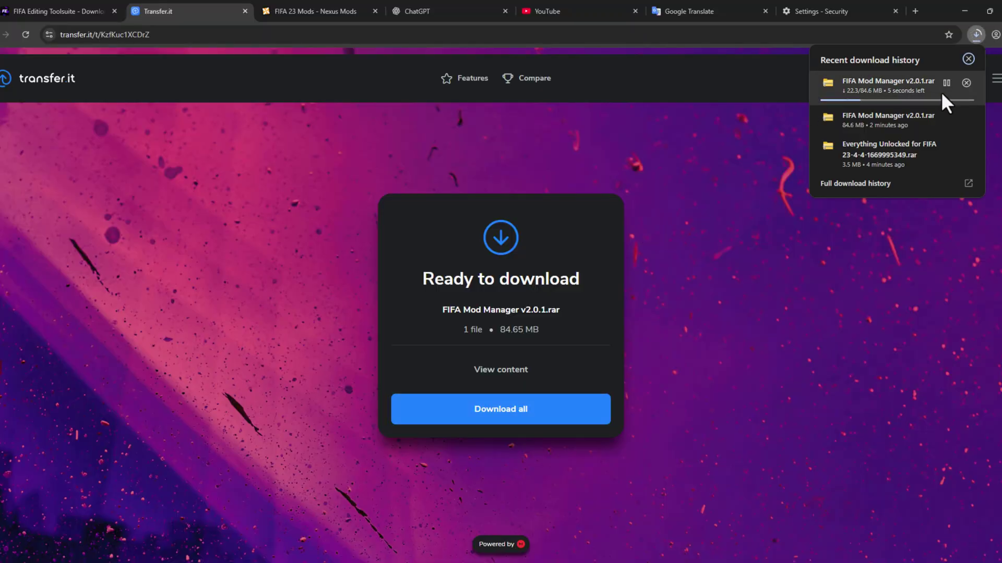
Step: On the Nexus Mods FIFA 23 page, list the mods by Popular and open the Everything Unlocked mod
click(301, 8)
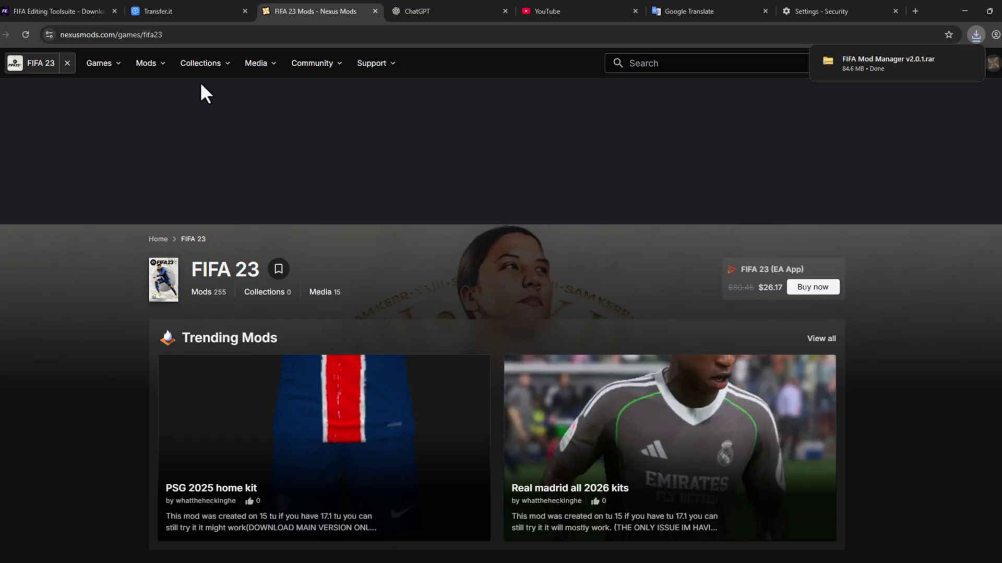
triple_click(230, 269)
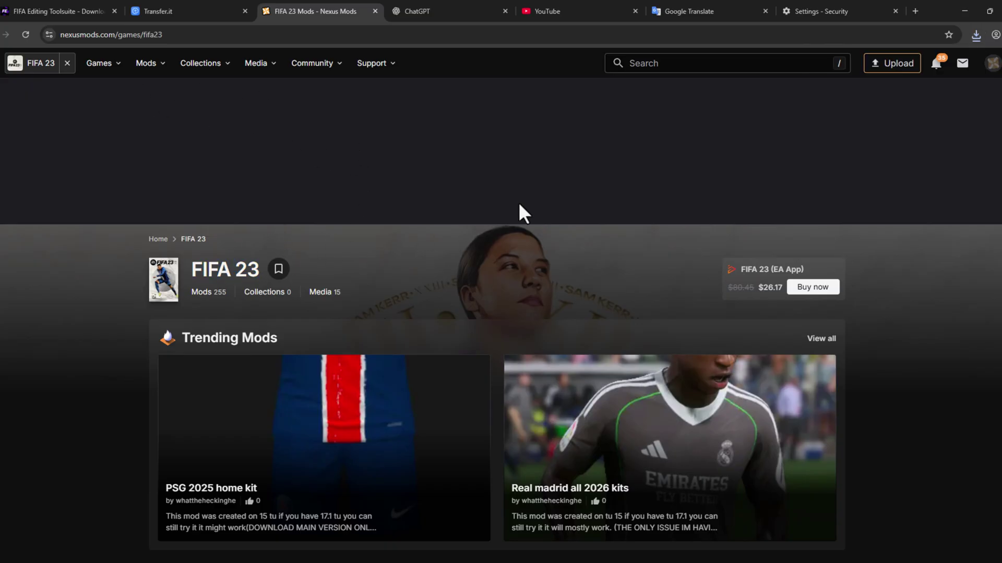
scroll(519, 204, down, 10)
scroll(301, 271, up, 4)
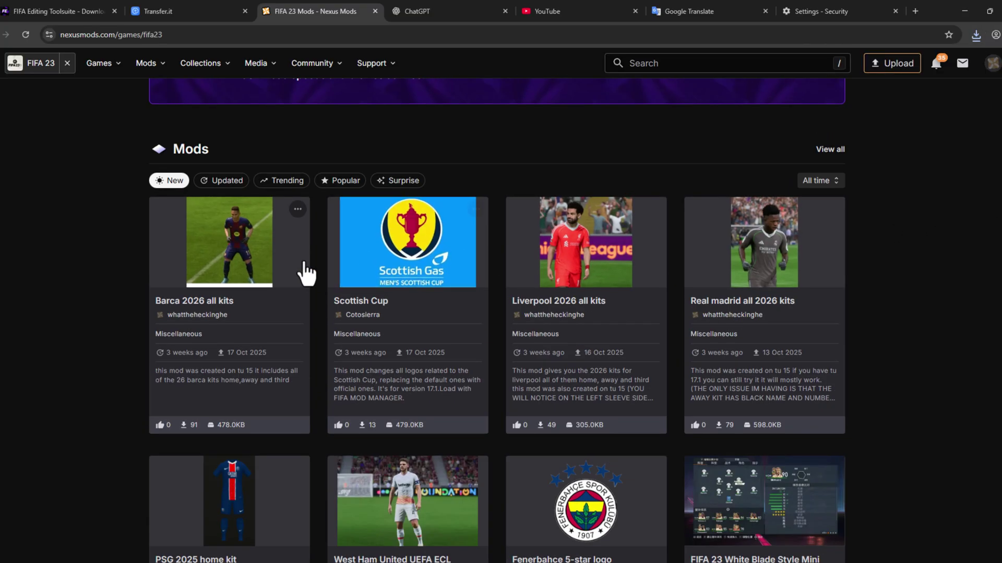
click(336, 182)
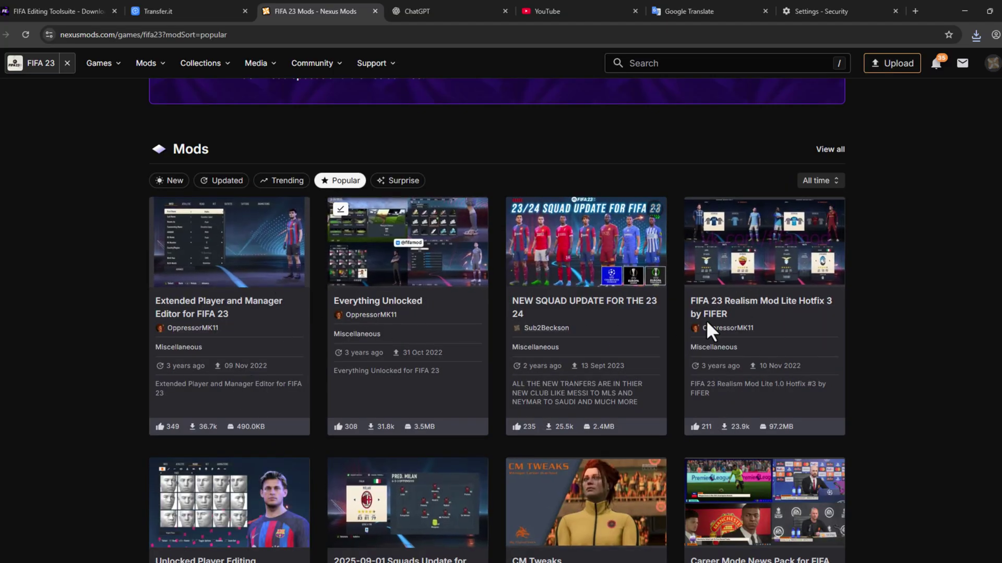
scroll(573, 261, down, 2)
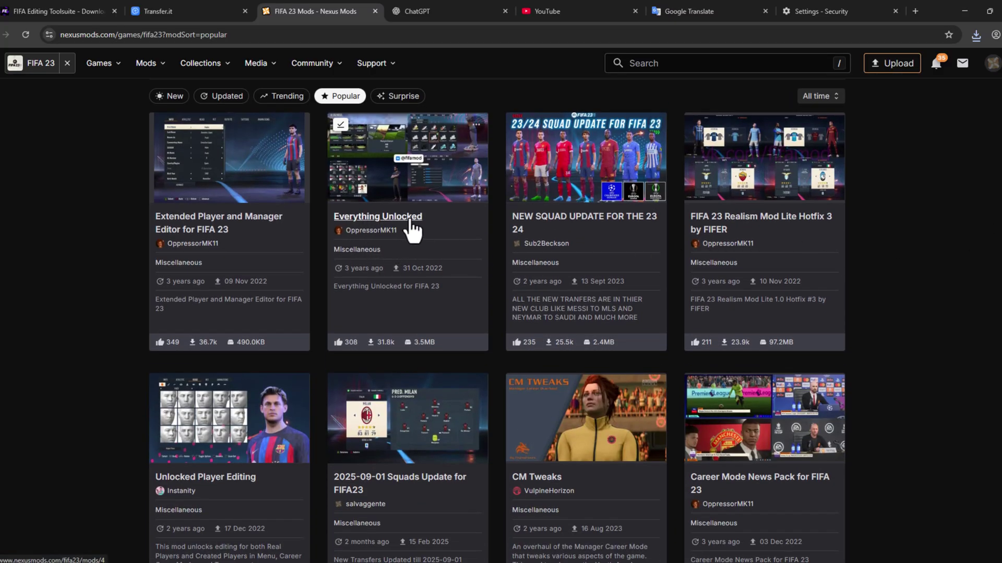
click(410, 220)
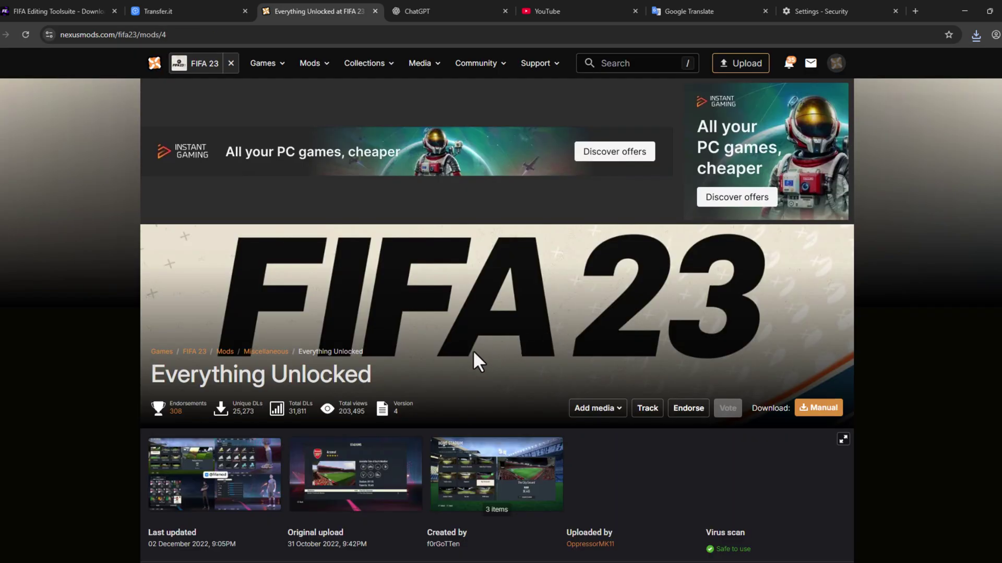
Step: Manually download the main file Everything Unlocked for FIFA 23 using the free slow download
scroll(264, 251, down, 5)
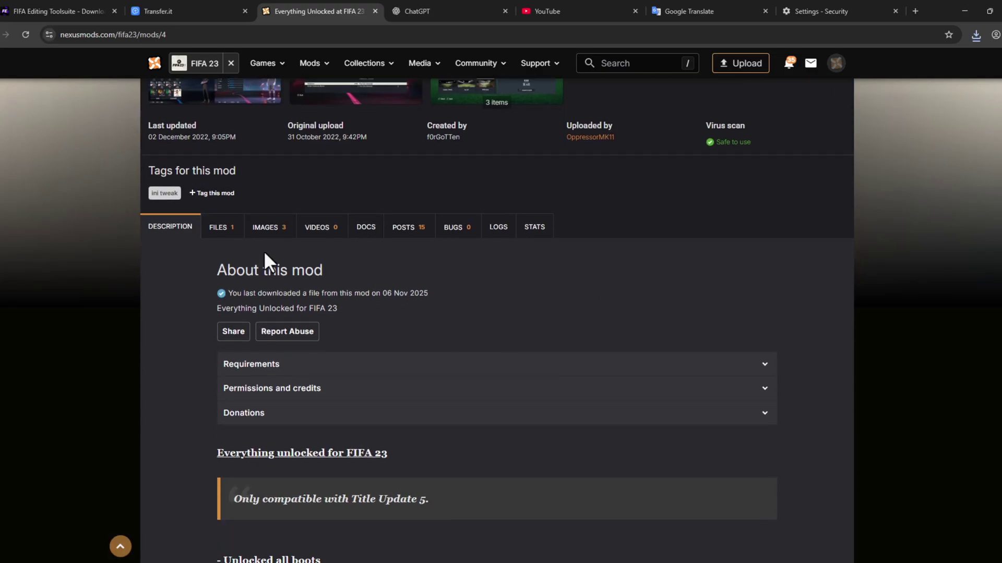
click(219, 228)
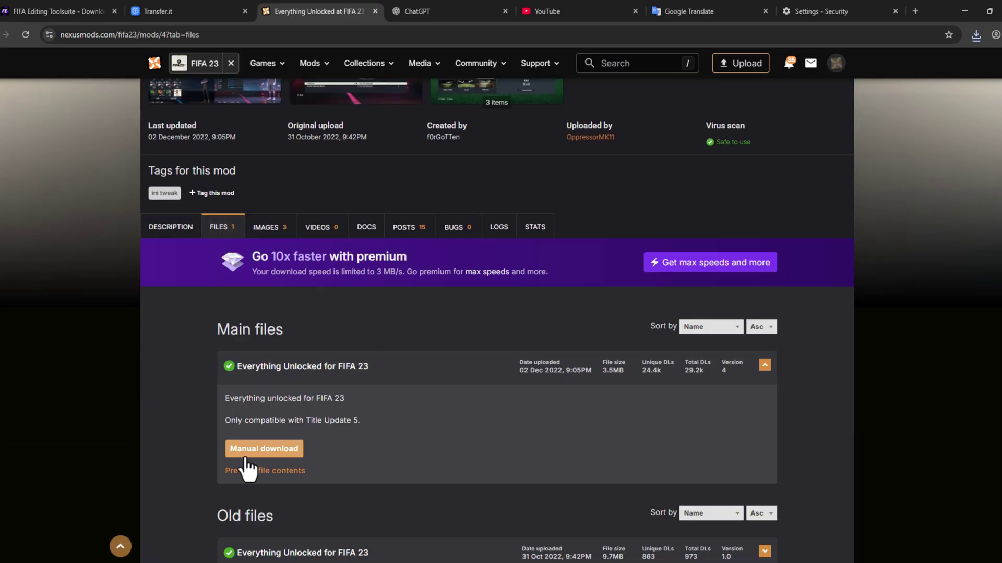
click(280, 453)
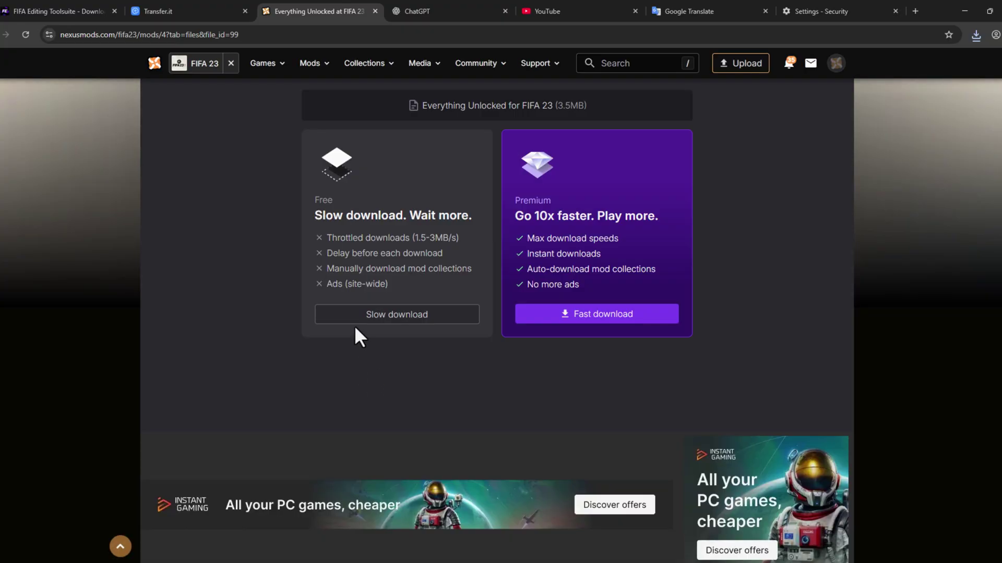
click(402, 315)
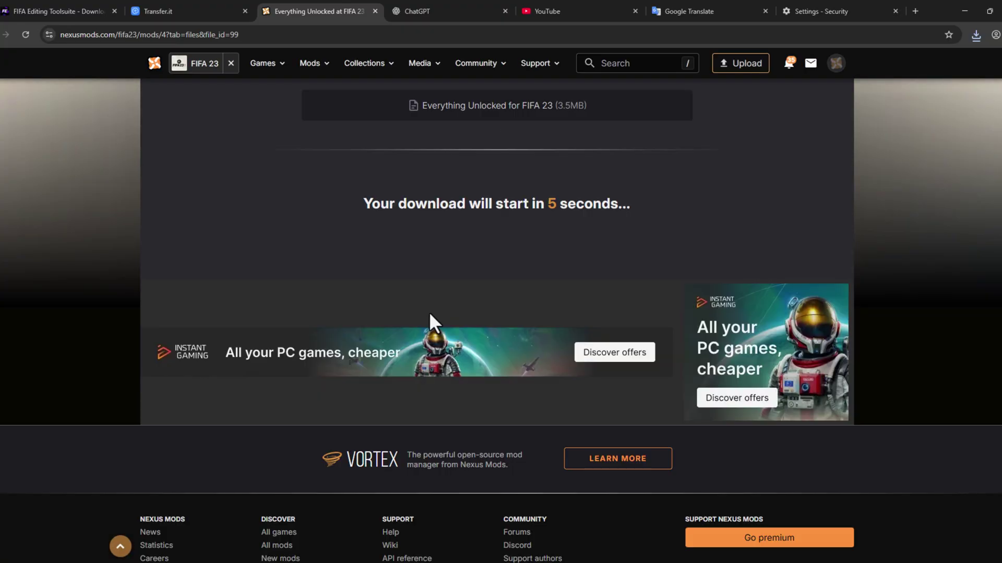
drag(420, 297, 629, 203)
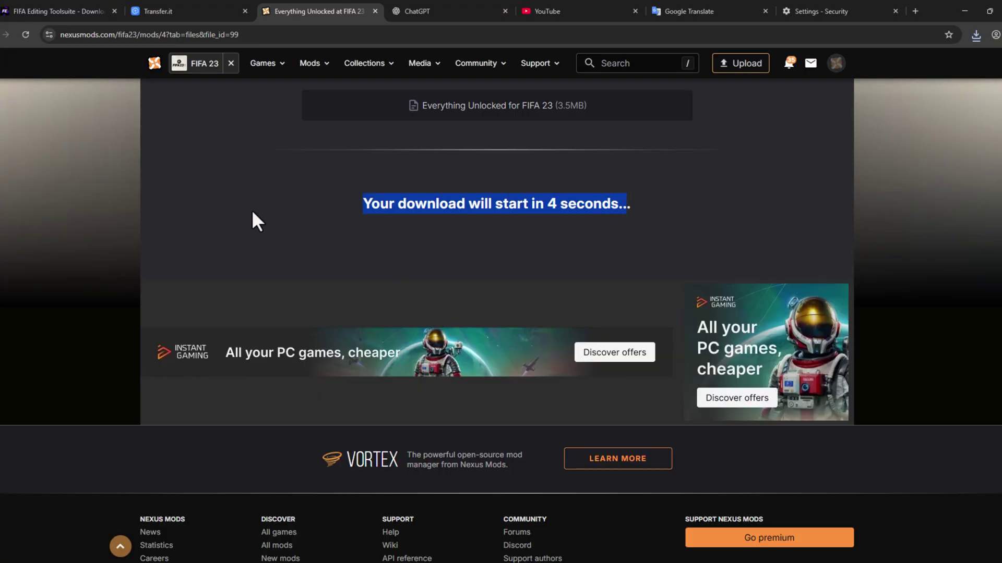
click(163, 238)
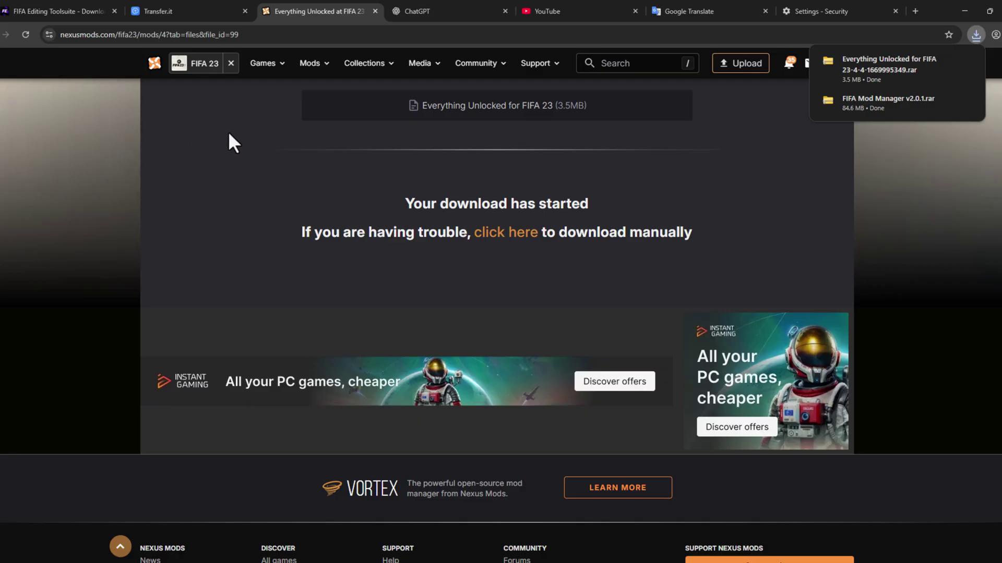
Step: Set Chrome's Safe Browsing back to Standard protection
click(798, 10)
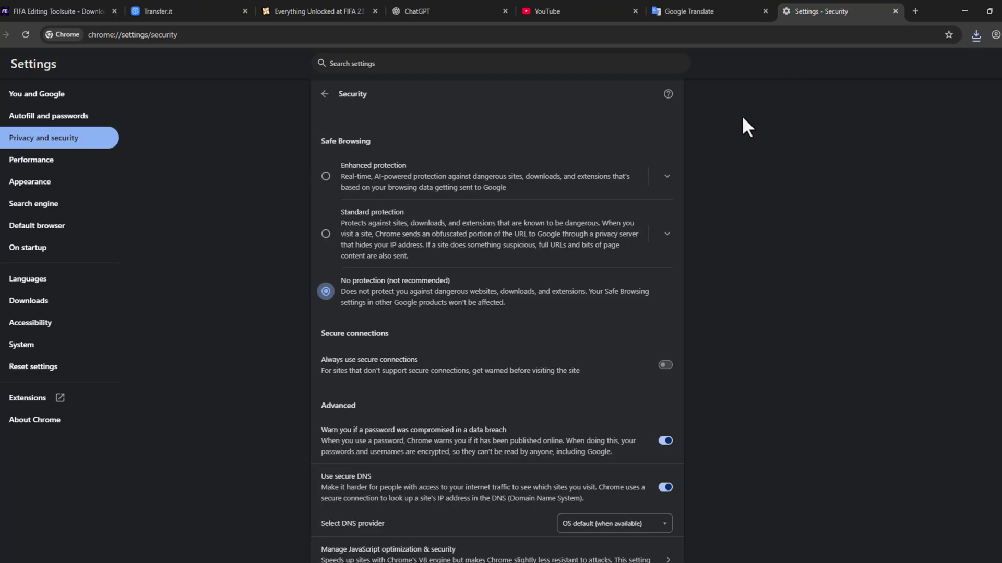
click(338, 230)
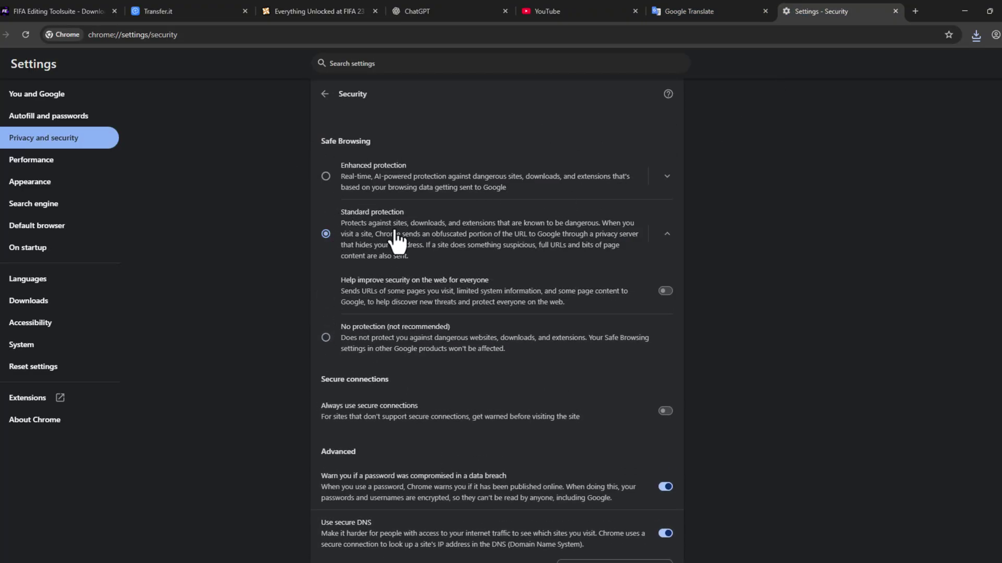
Step: Show the downloaded Everything Unlocked archive in its folder from the recent download history
click(976, 35)
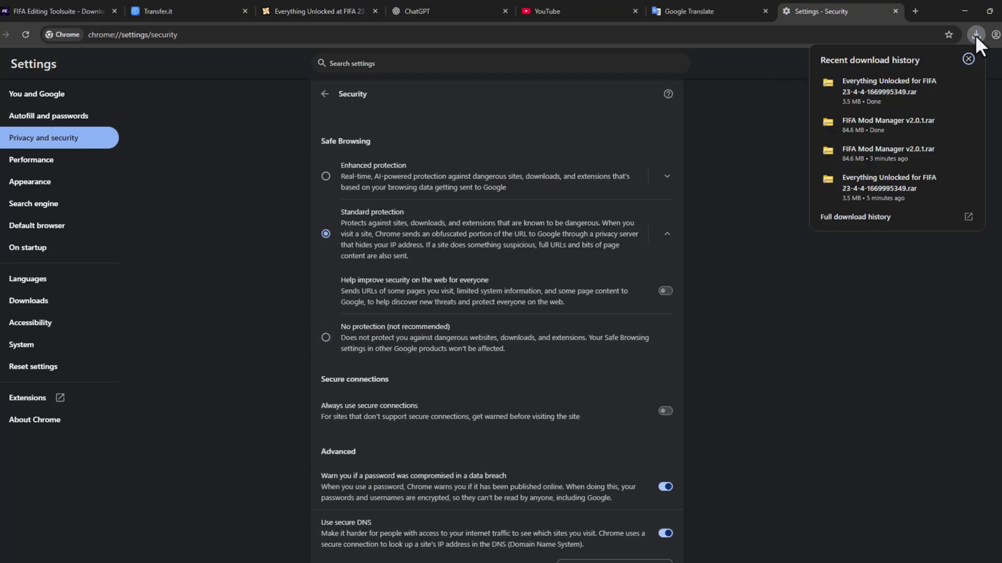
click(945, 83)
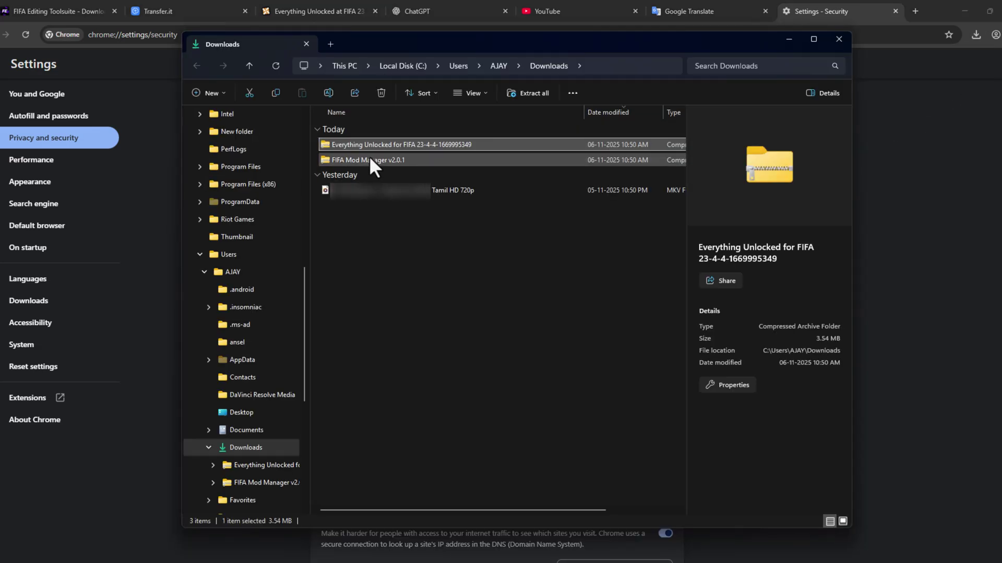
Step: Open the FIFA Mod Manager v2.0.1 archive in WinRAR, examine its inner folder, and close the archive
click(367, 161)
right_click(390, 163)
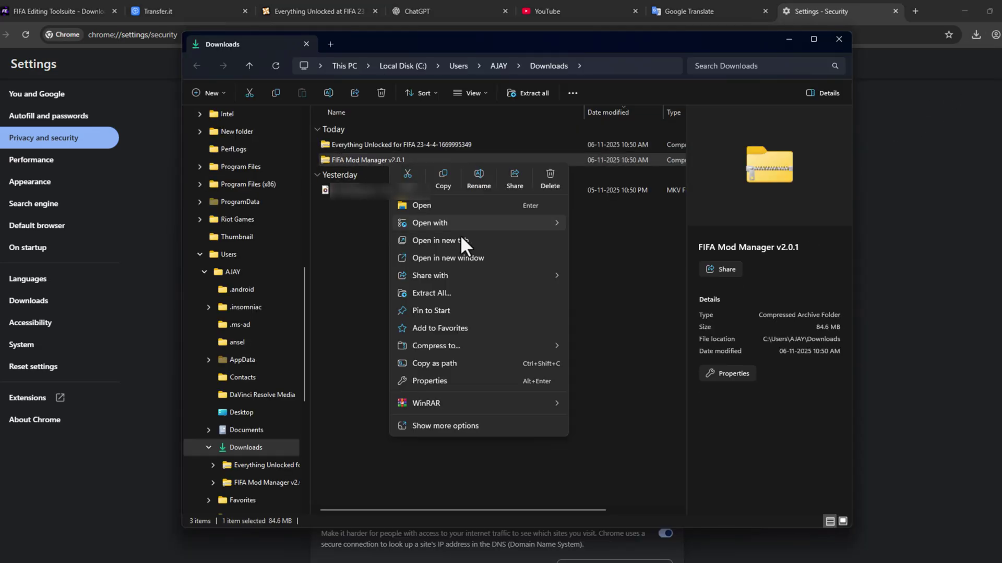
mouse_move(475, 227)
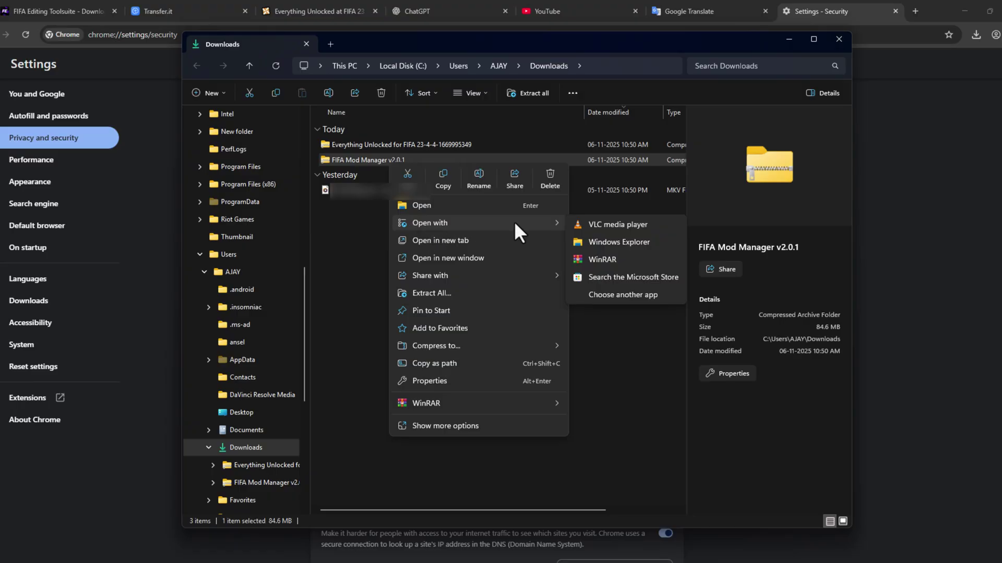
click(611, 243)
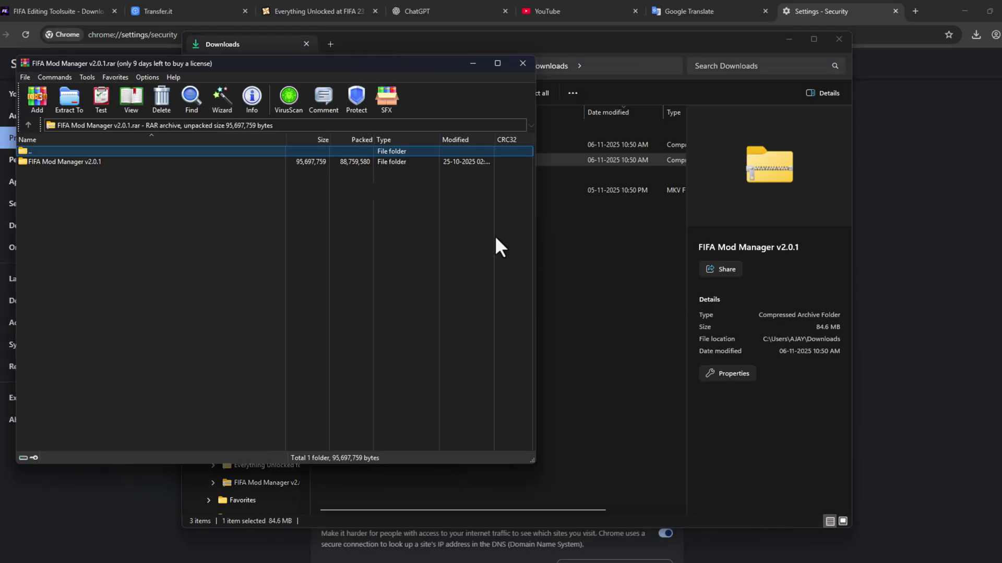
double_click(170, 163)
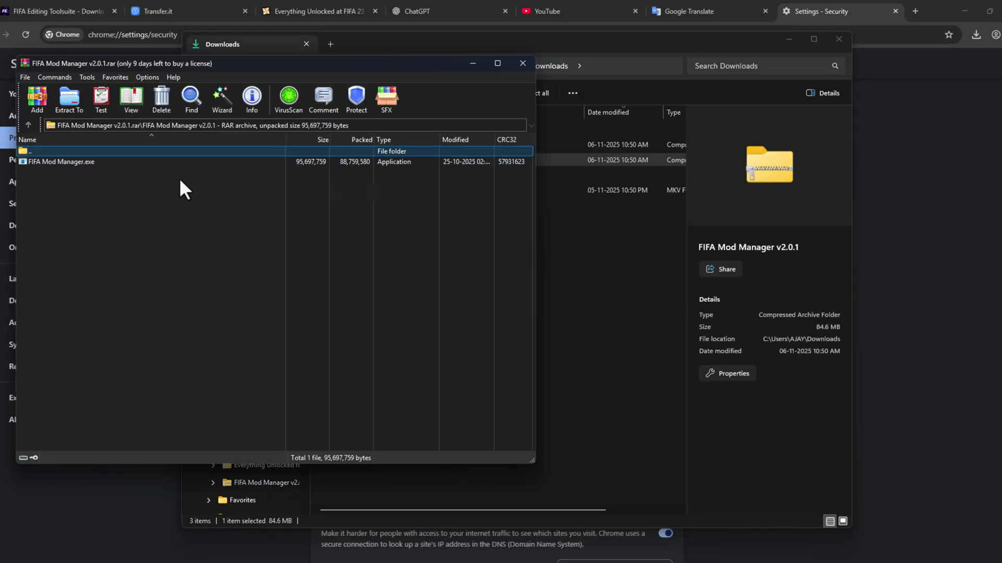
click(522, 63)
Step: Extract the FIFA Mod Manager v2.0.1 archive with WinRAR into its own folder in Downloads
right_click(395, 161)
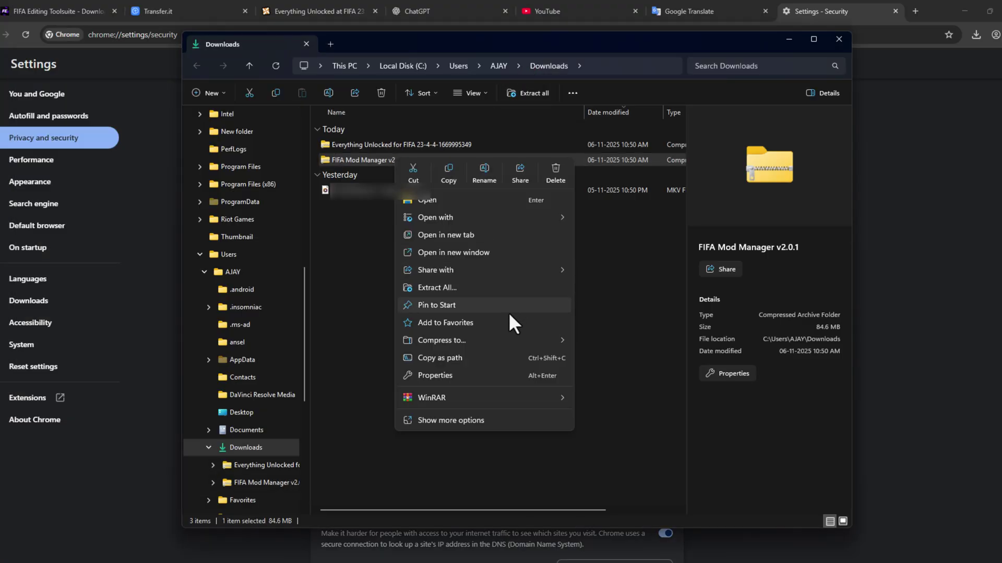
mouse_move(548, 397)
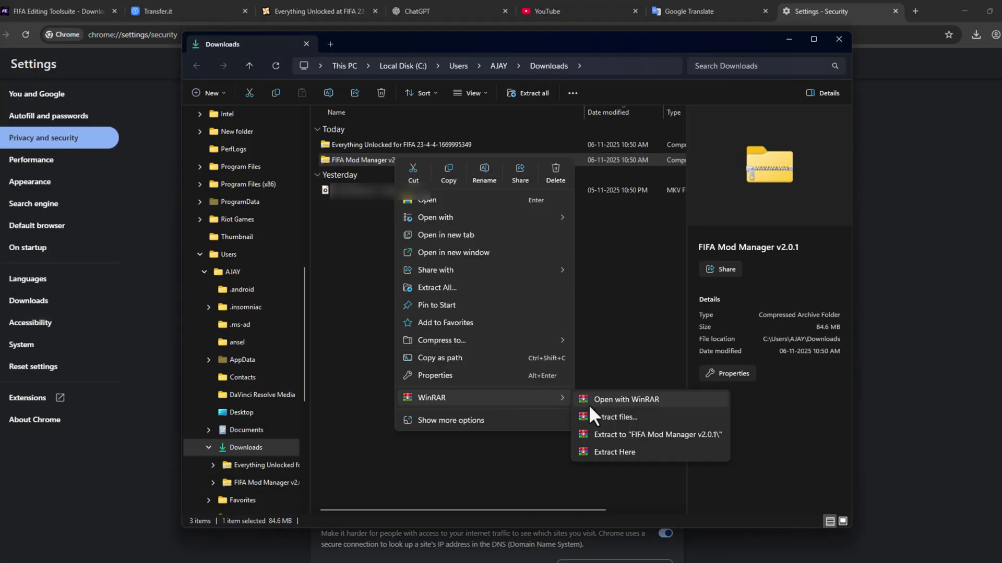
click(619, 438)
Step: Extract the Everything Unlocked for FIFA 23 archive with WinRAR into its own folder in Downloads
click(408, 150)
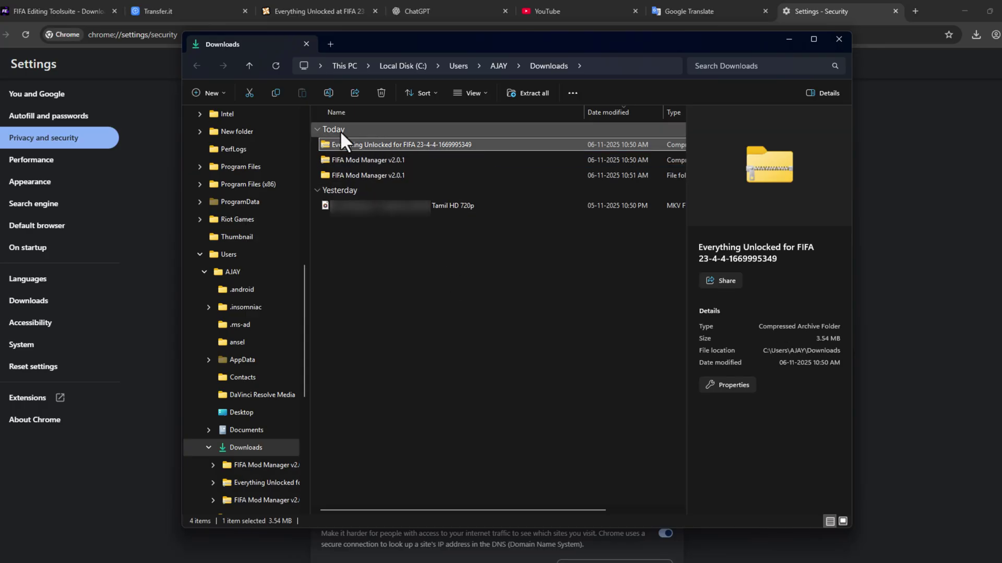
right_click(371, 145)
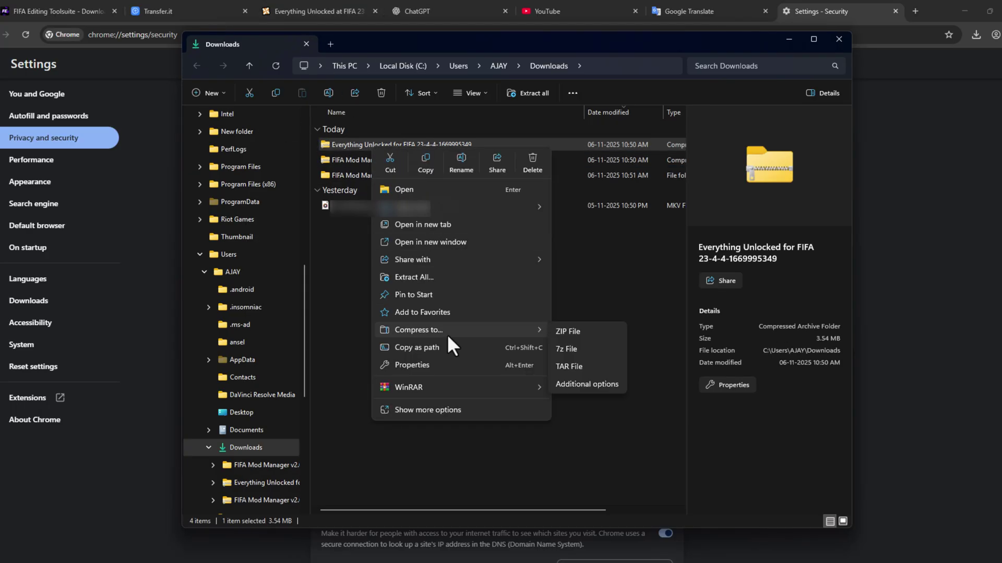
mouse_move(438, 389)
click(586, 425)
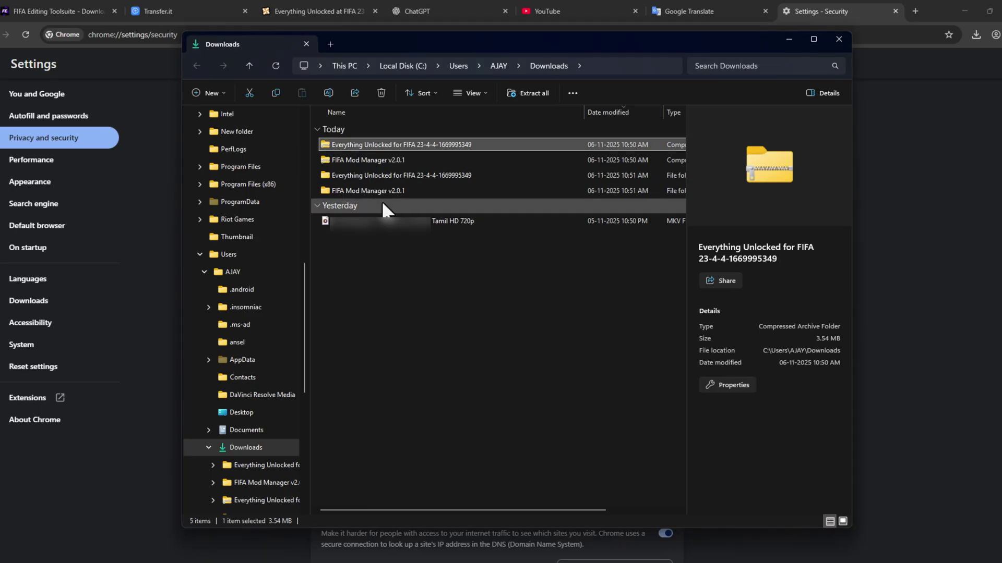
Step: Create a new folder named FIFA 23 mods in the Documents folder
click(379, 191)
scroll(253, 196, up, 10)
click(243, 223)
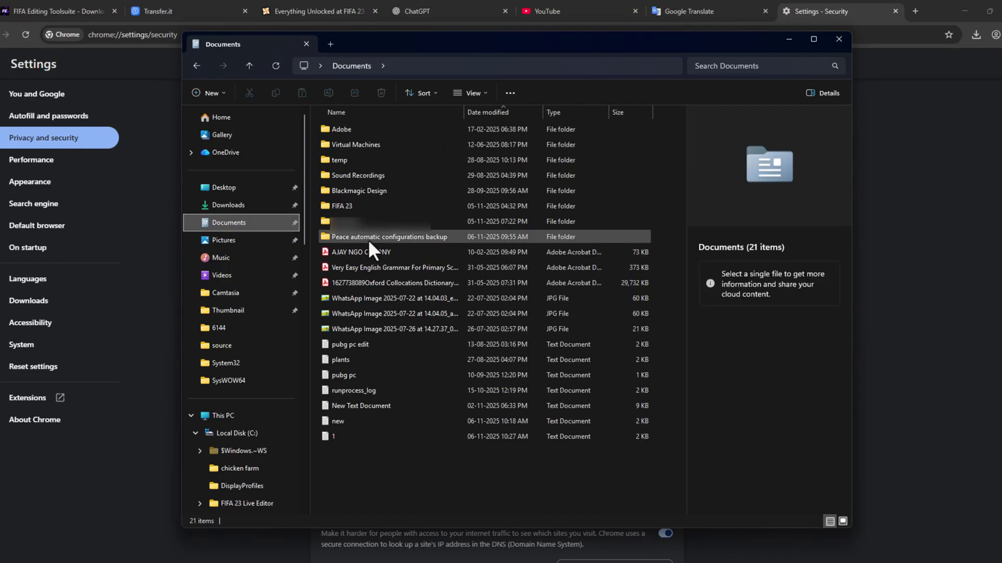
right_click(410, 463)
mouse_move(428, 401)
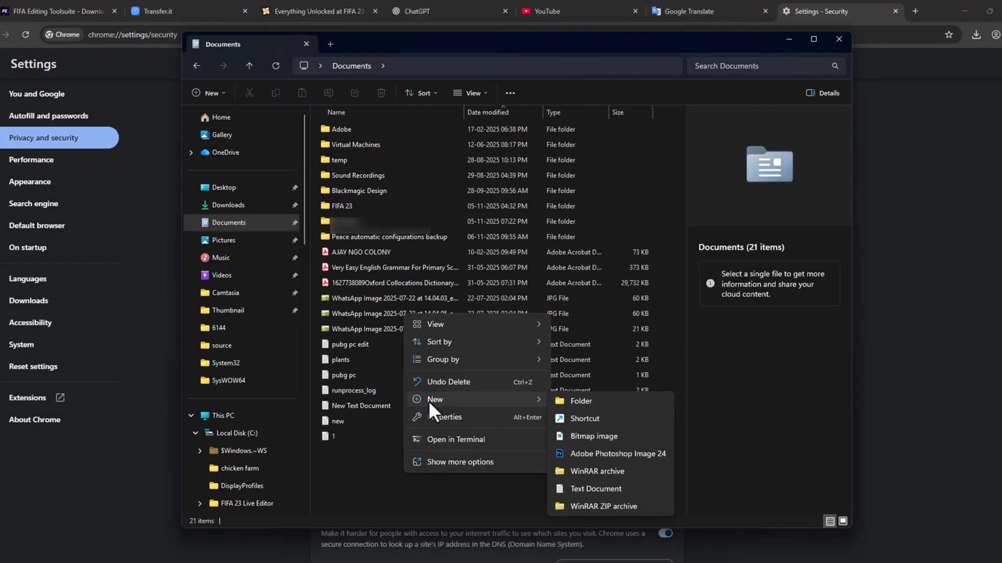
click(578, 405)
text(F)
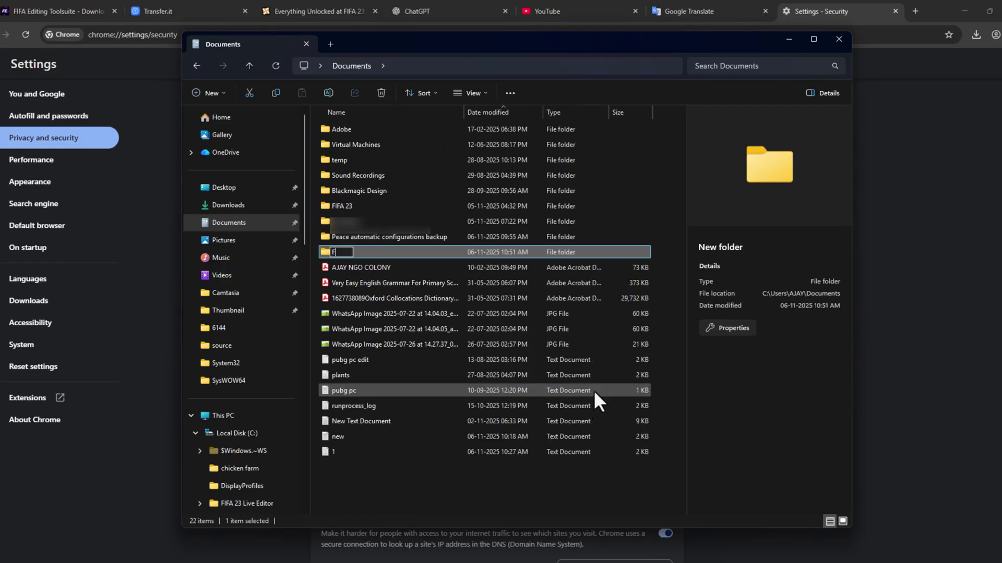
text(IFA 23 mods)
click(464, 248)
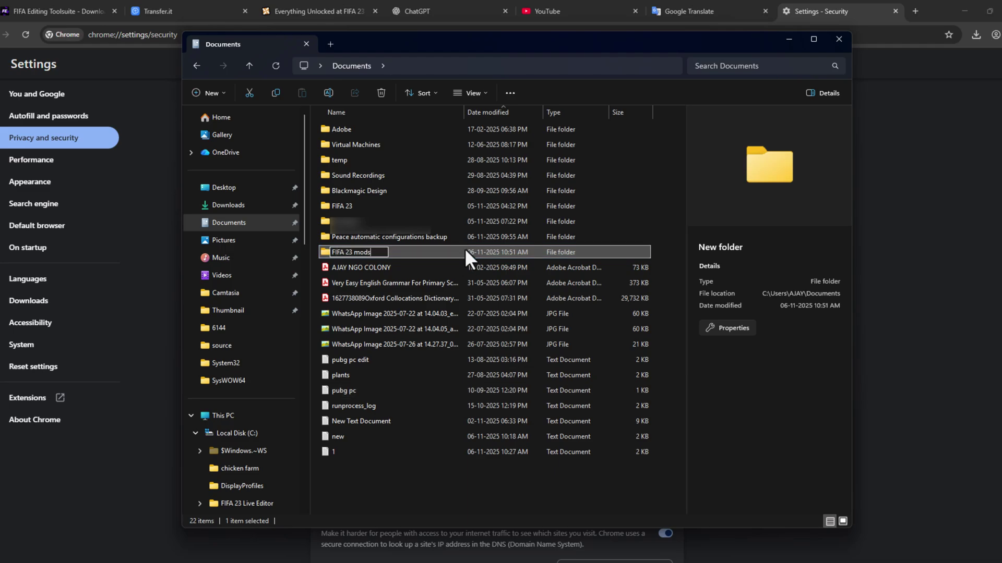
Step: Move the extracted FIFA Mod Manager v2.0.1 and Everything Unlocked folders from Downloads into the FIFA 23 mods folder in Documents
click(236, 209)
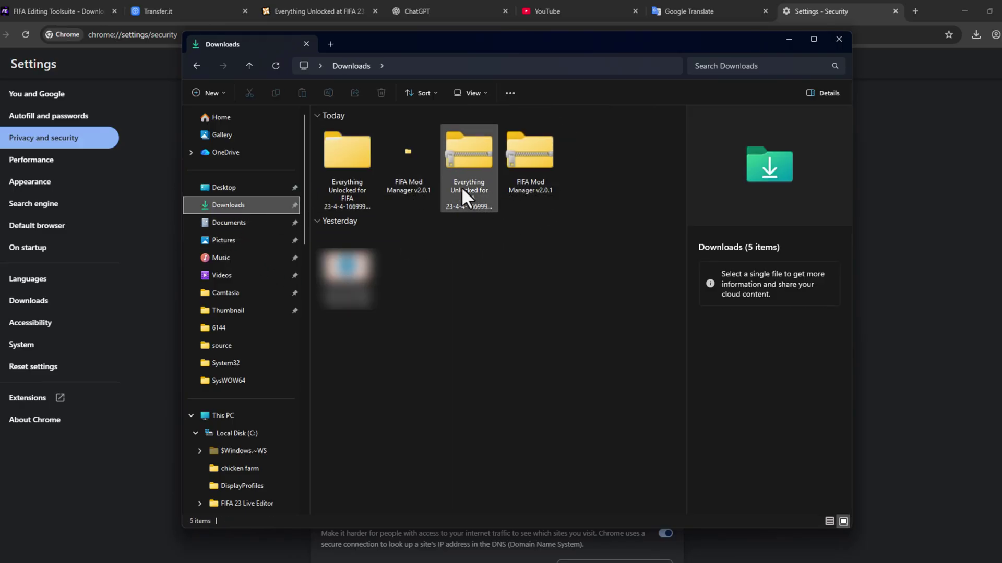
click(413, 181)
ctrl+click(353, 181)
drag(336, 204, 258, 224)
click(258, 224)
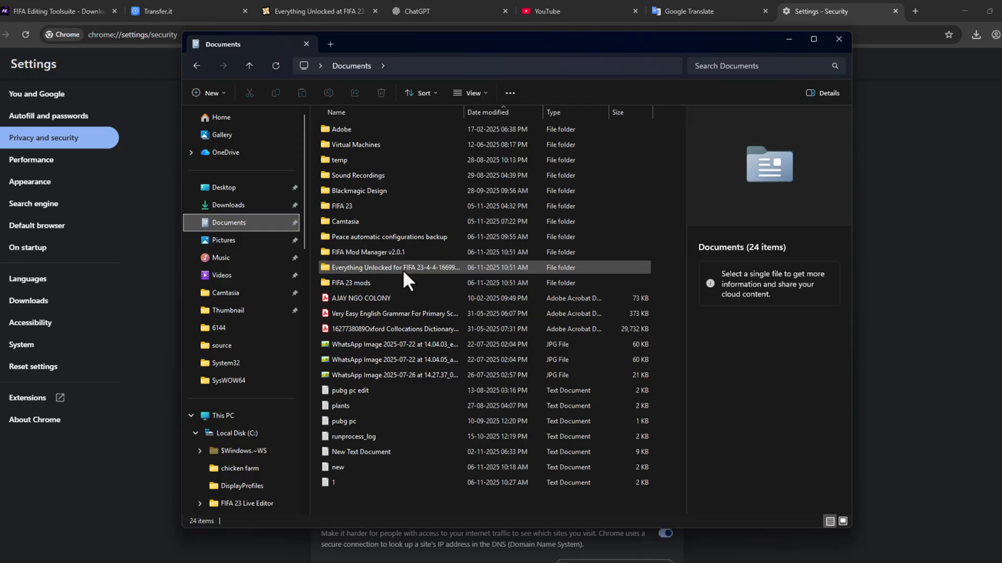
click(393, 254)
ctrl+click(418, 268)
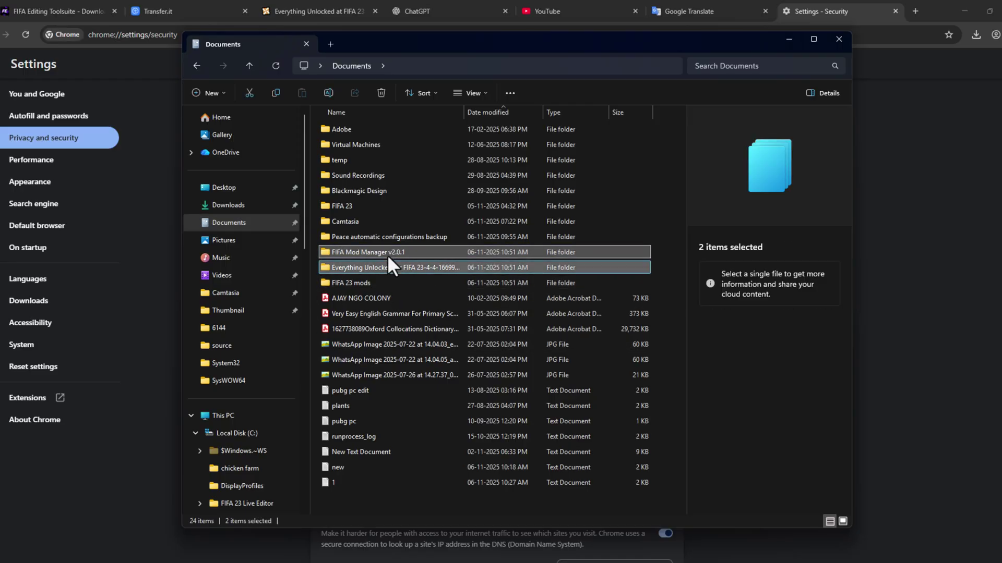
drag(387, 254, 378, 288)
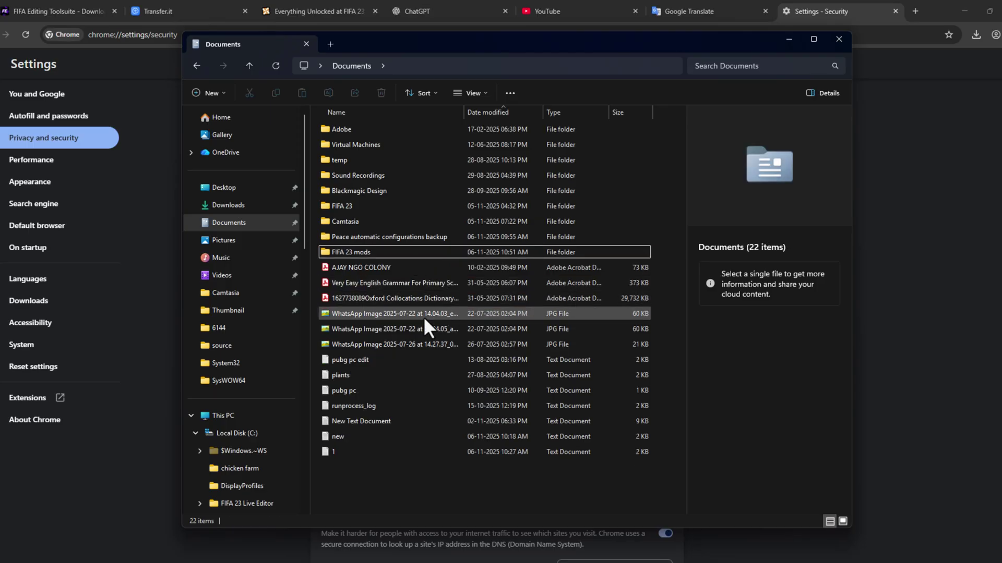
Step: Start the FIFA Mod Manager application from its inner folder in FIFA 23 mods, allowing it to run past Windows SmartScreen
double_click(365, 254)
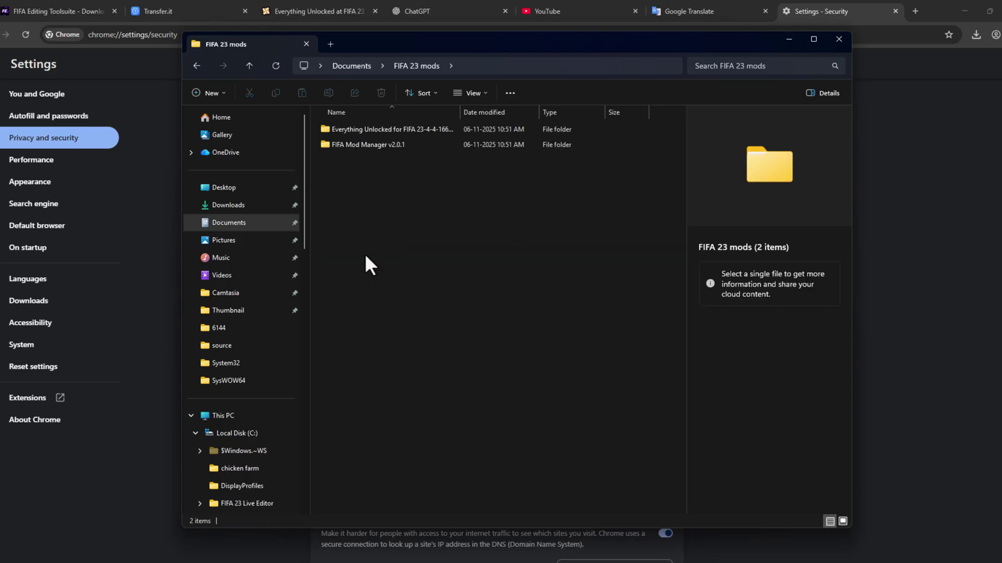
double_click(394, 146)
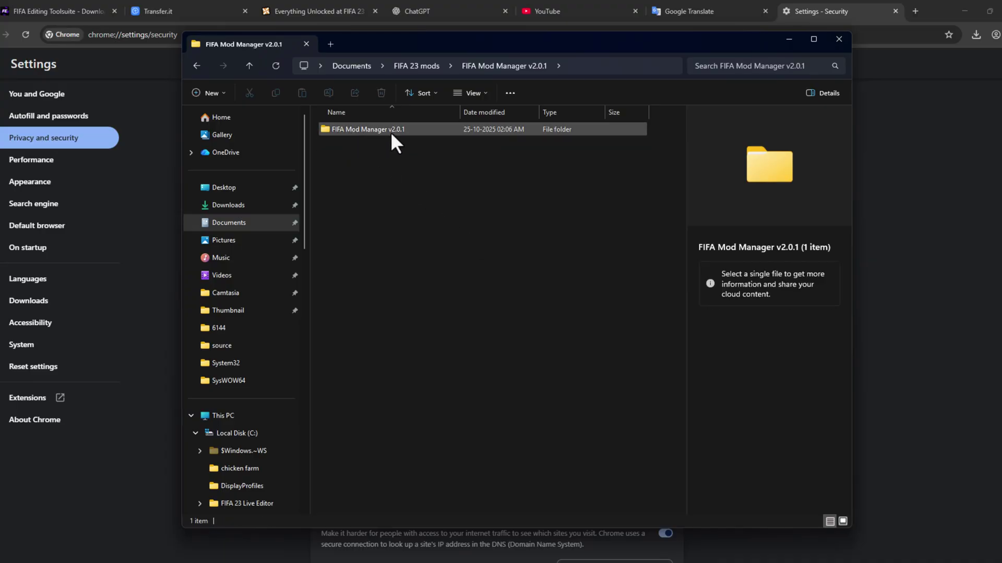
double_click(390, 131)
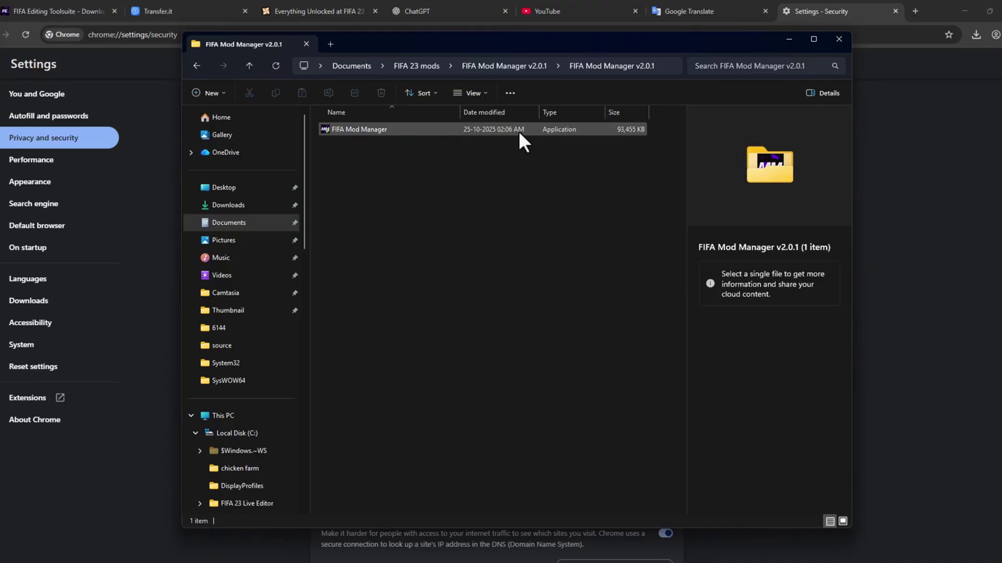
double_click(564, 130)
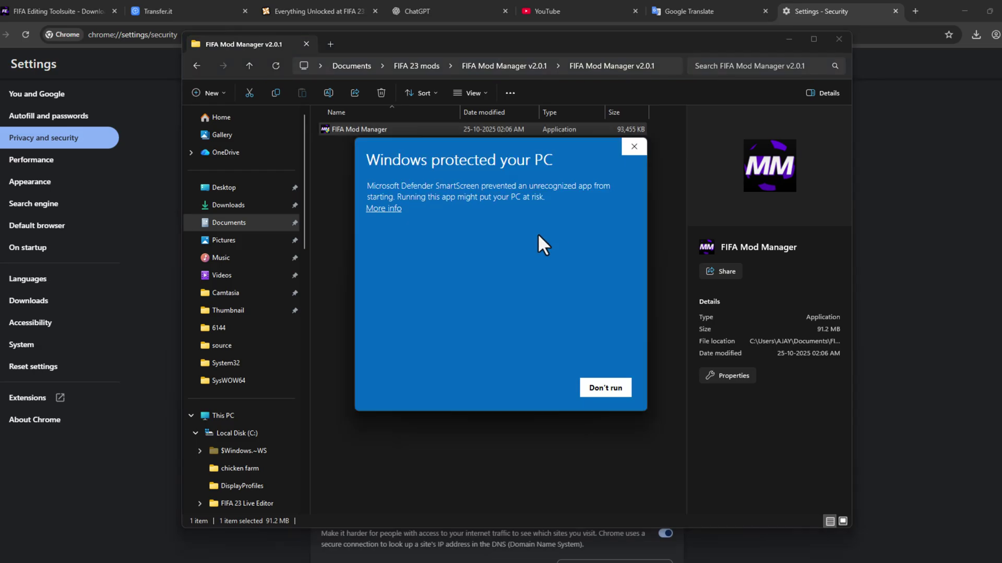
click(385, 209)
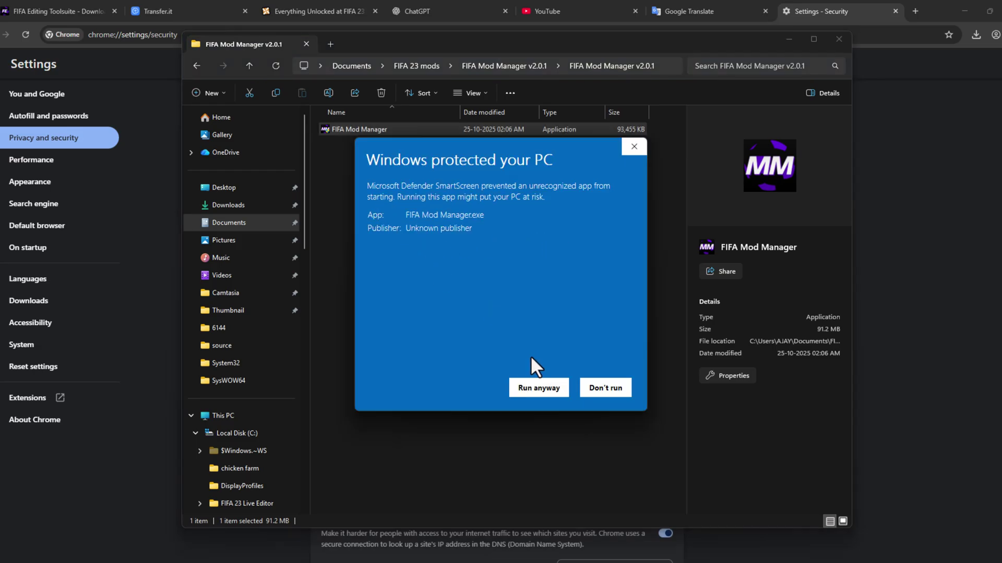
click(547, 388)
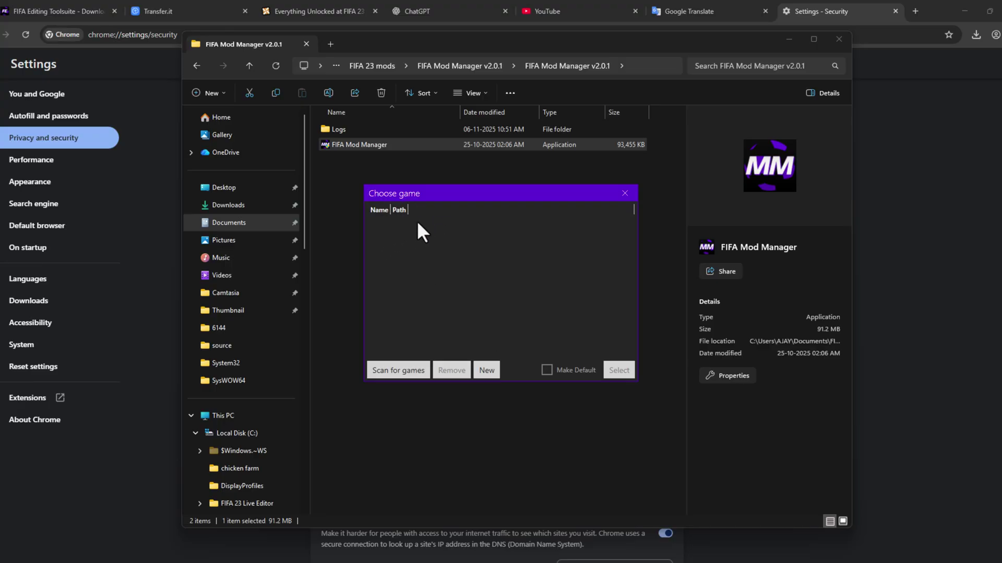
Step: Add the FIFA23 executable from C:\GAMES\FIFA 23 as a new game and select FIFA 23 for the mod manager
click(481, 372)
drag(448, 334, 449, 403)
click(417, 379)
double_click(516, 290)
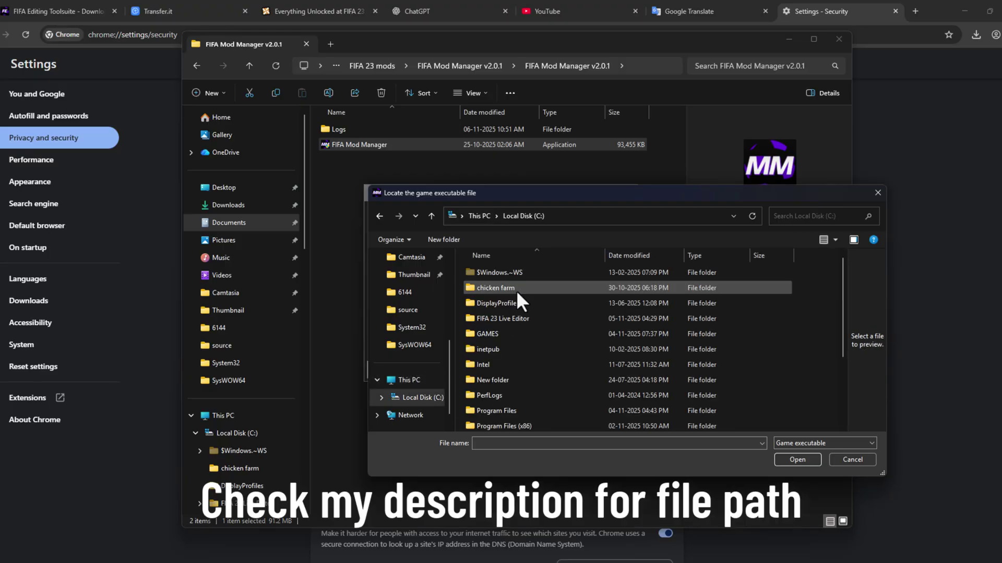
double_click(503, 337)
double_click(493, 272)
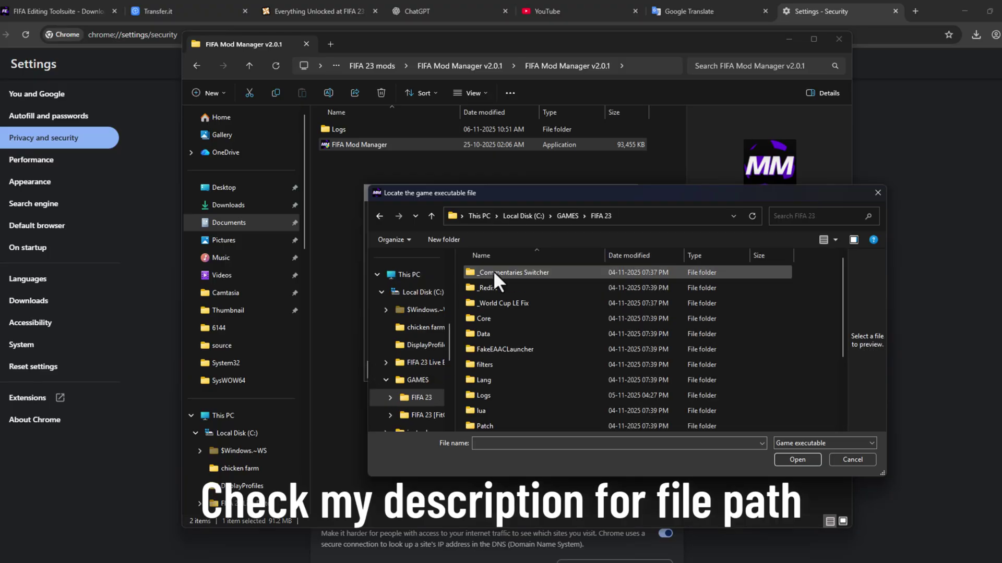
scroll(542, 344, down, 3)
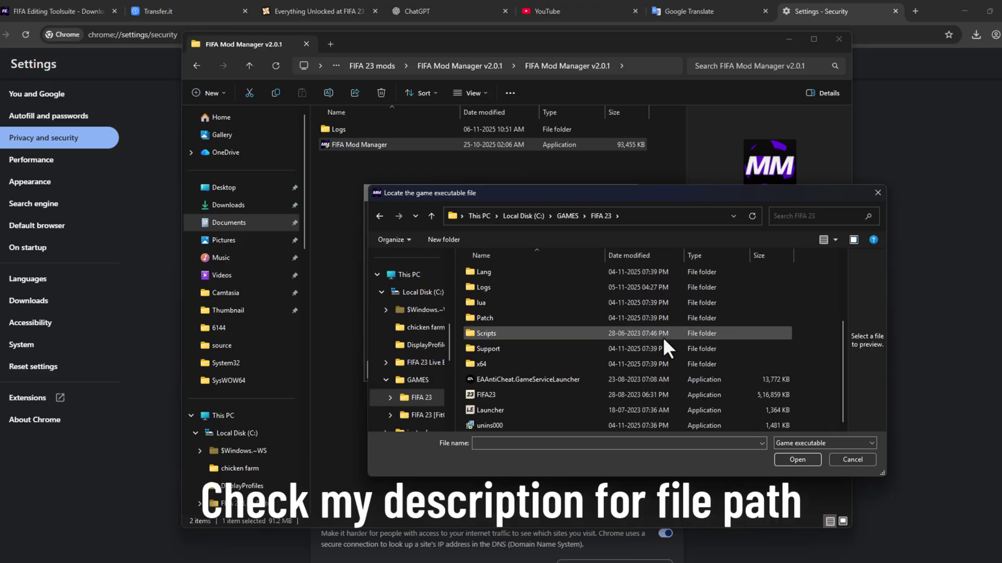
click(517, 395)
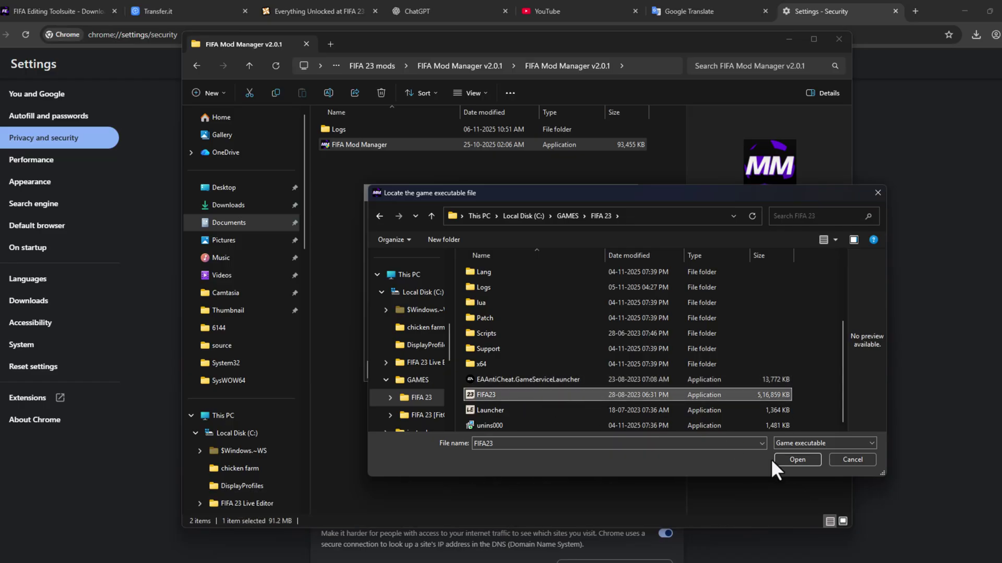
click(793, 460)
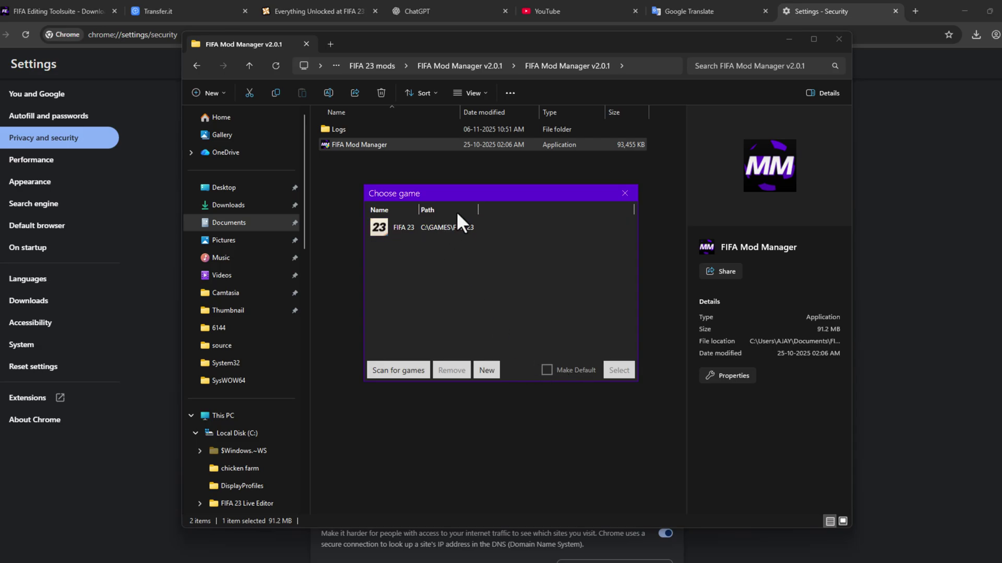
click(459, 226)
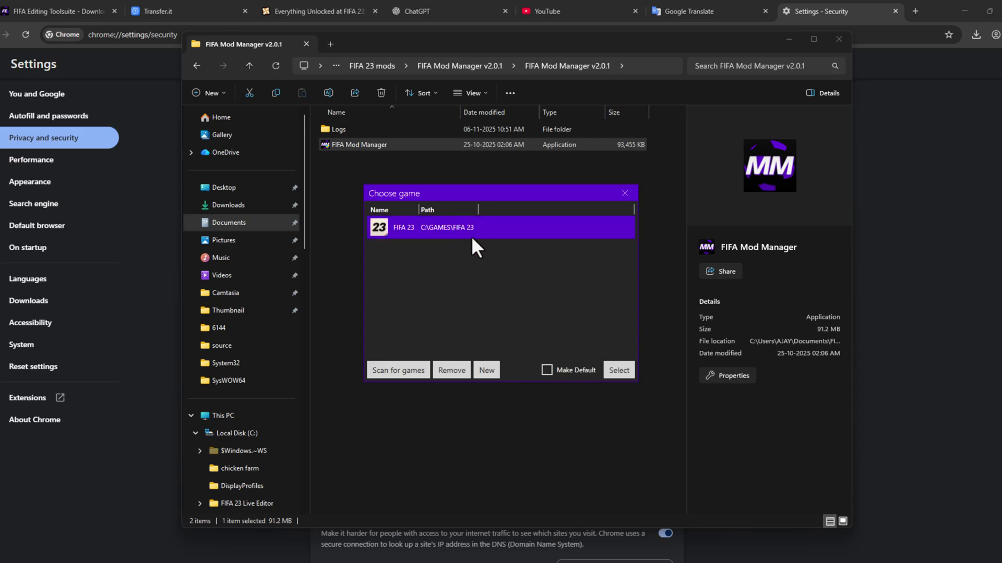
click(615, 369)
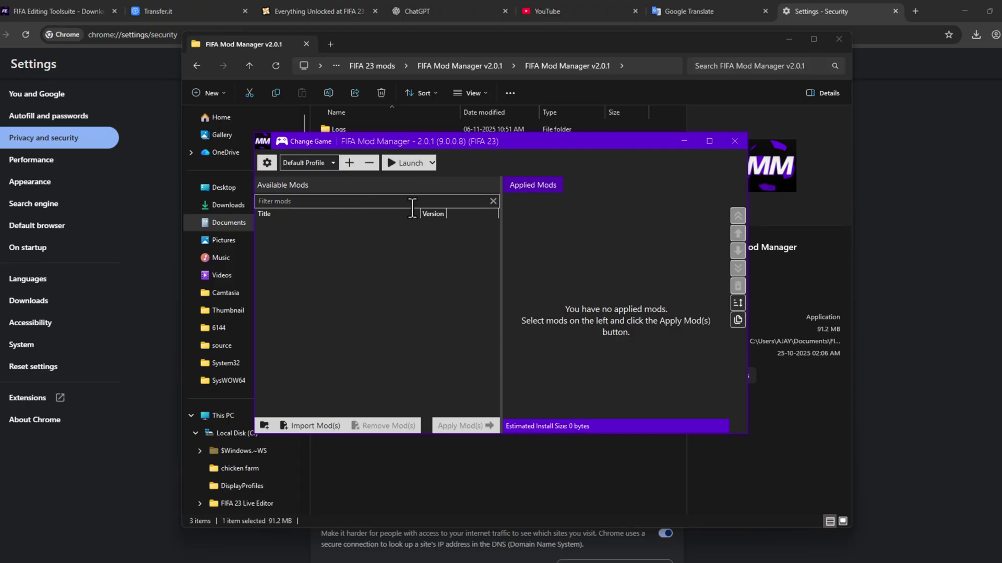
Step: Browse in File Explorer to the Everything Unlocked FIFAMOD file in the mod's inner folder under FIFA 23 mods
drag(517, 140, 445, 223)
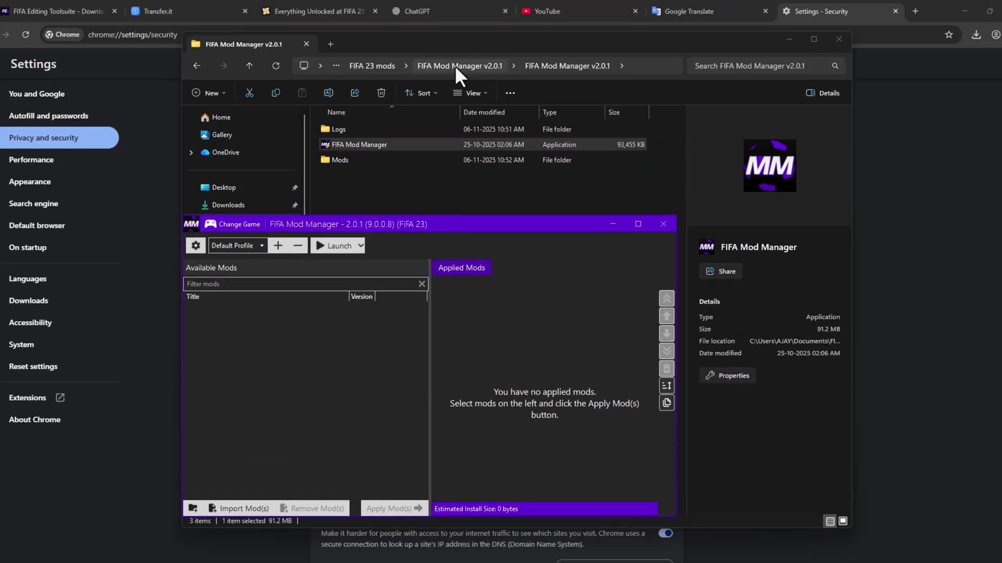
click(375, 64)
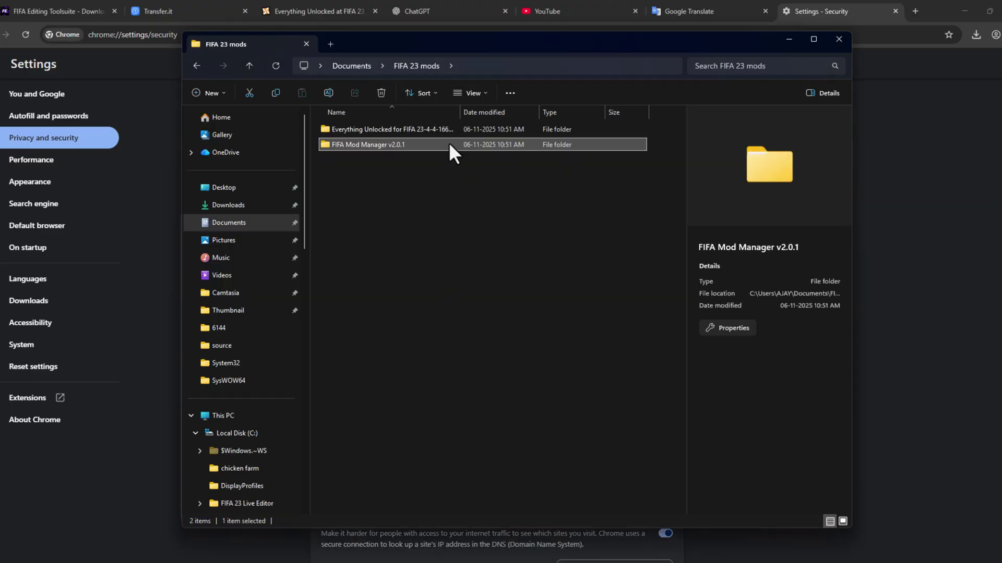
click(394, 130)
double_click(436, 129)
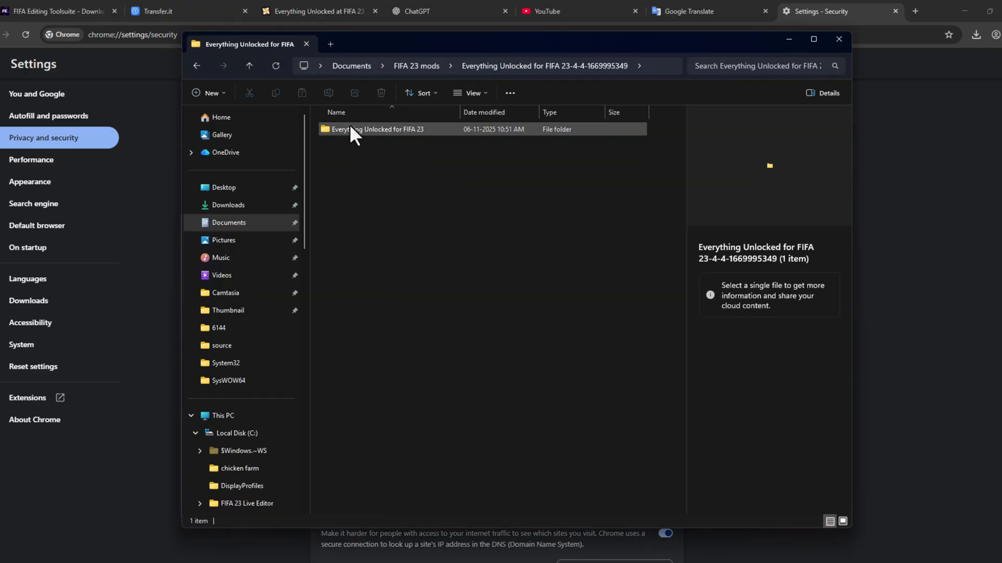
double_click(350, 129)
double_click(360, 131)
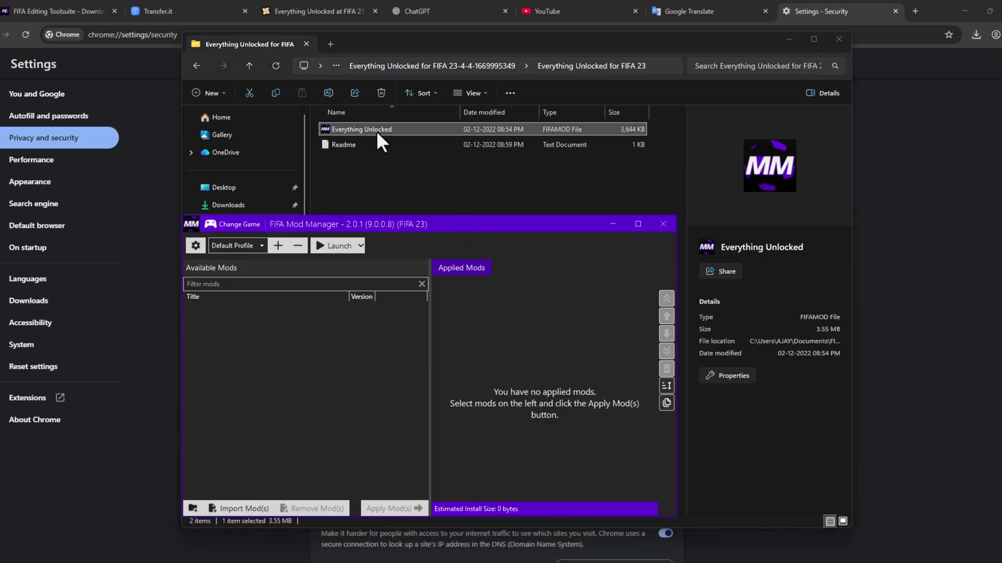
Step: Arrange File Explorer and FIFA Mod Manager side by side and try to drop the Everything Unlocked file into the available mods
drag(377, 131, 399, 136)
drag(630, 46, 866, 58)
drag(389, 225, 182, 170)
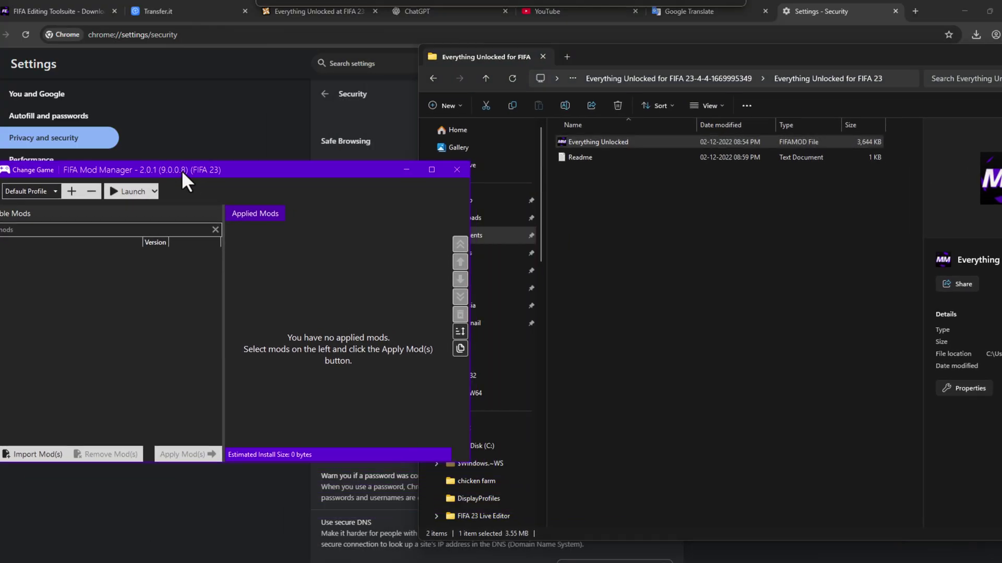
drag(577, 141, 159, 275)
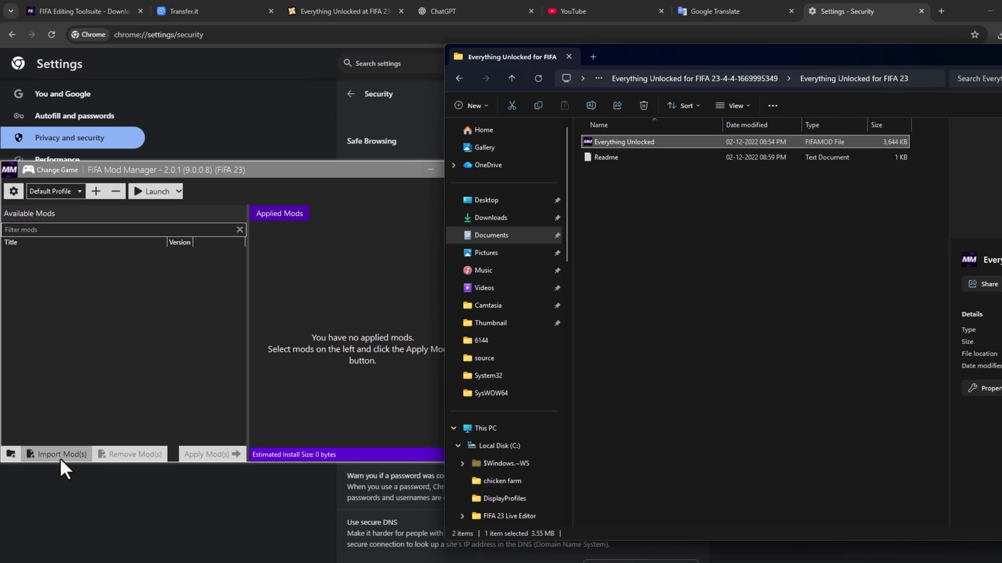
Step: Import the Everything Unlocked mod file from its folder in Documents > FIFA 23 mods and dismiss the install warning
click(66, 455)
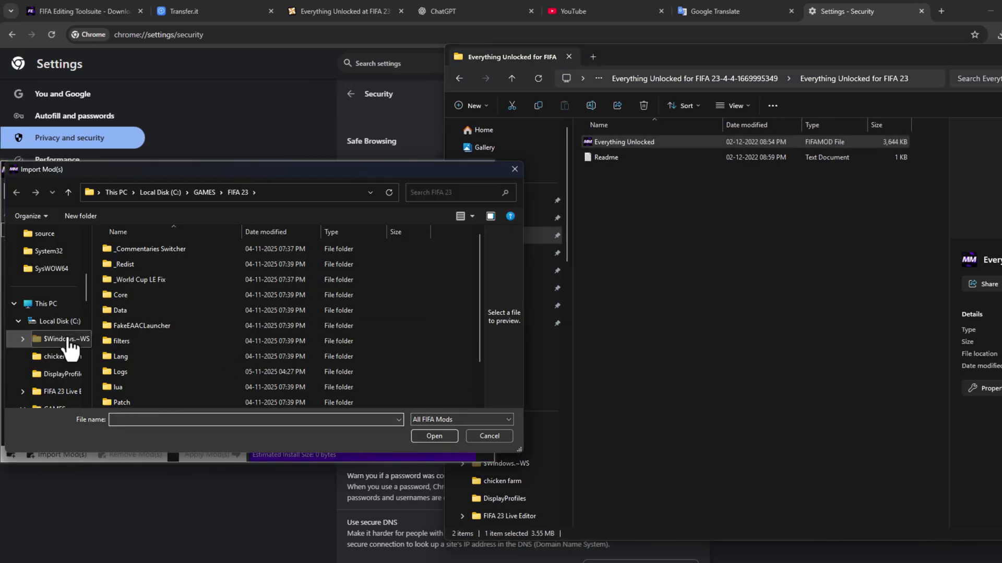
drag(86, 286, 84, 258)
click(47, 251)
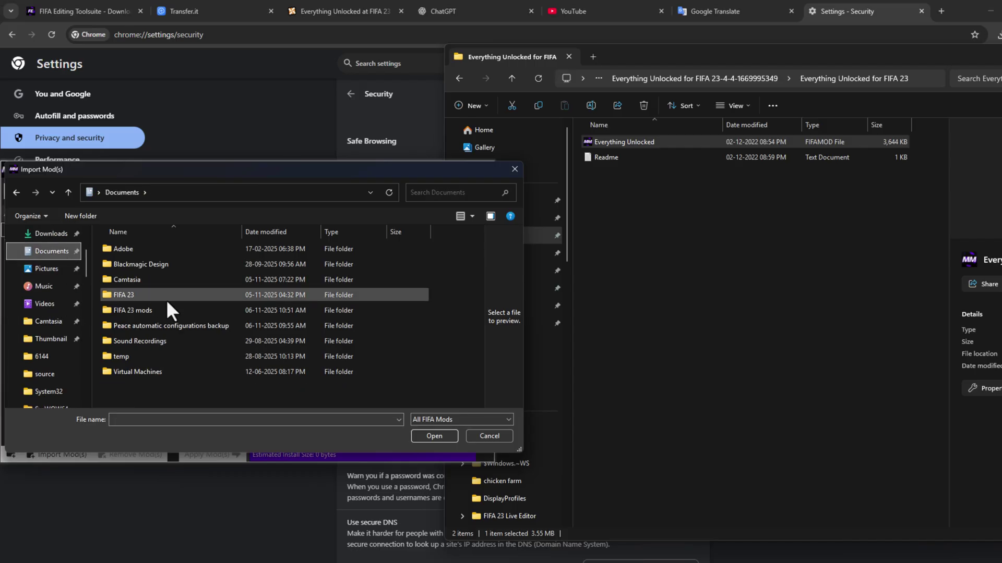
double_click(152, 311)
double_click(177, 250)
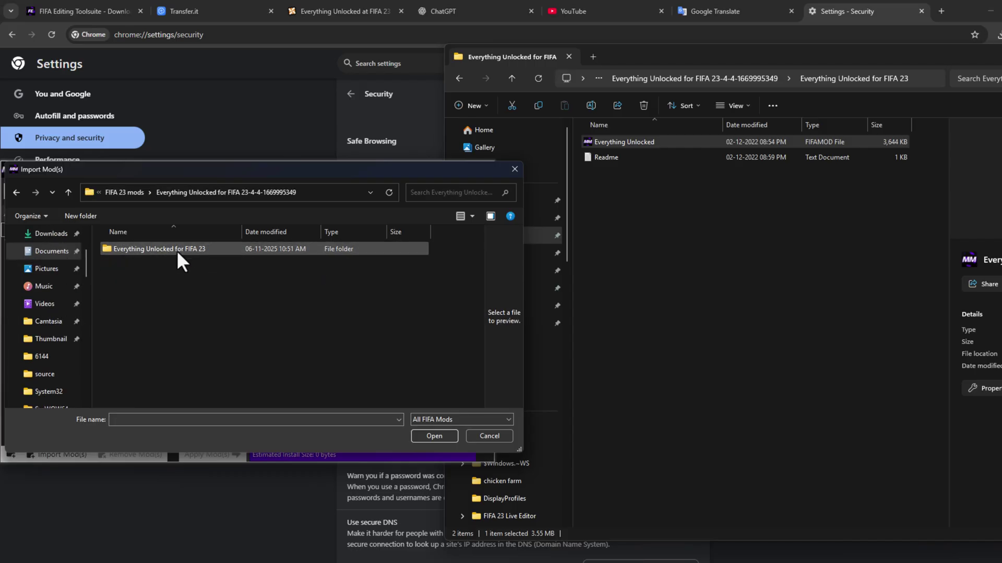
double_click(163, 251)
click(147, 248)
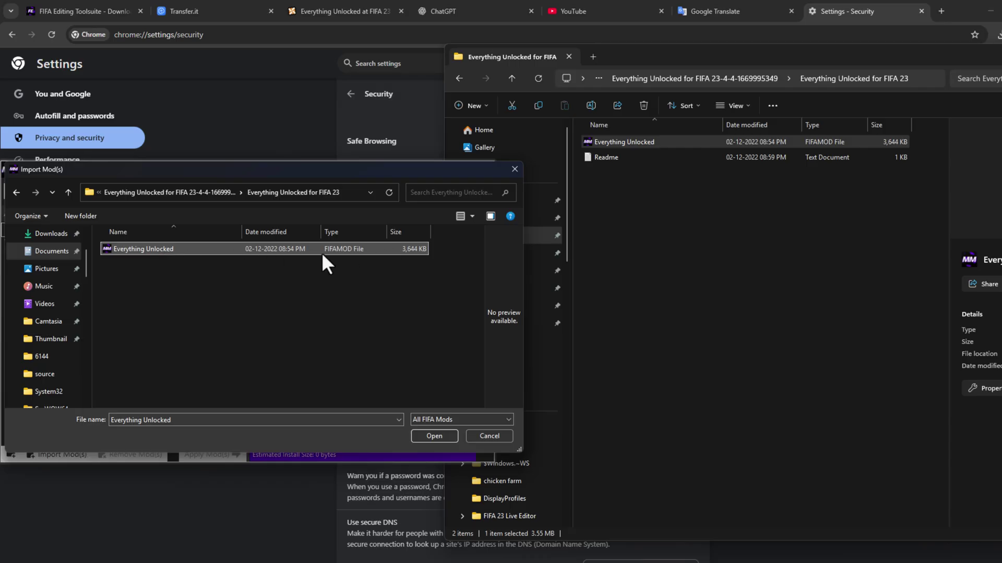
click(434, 436)
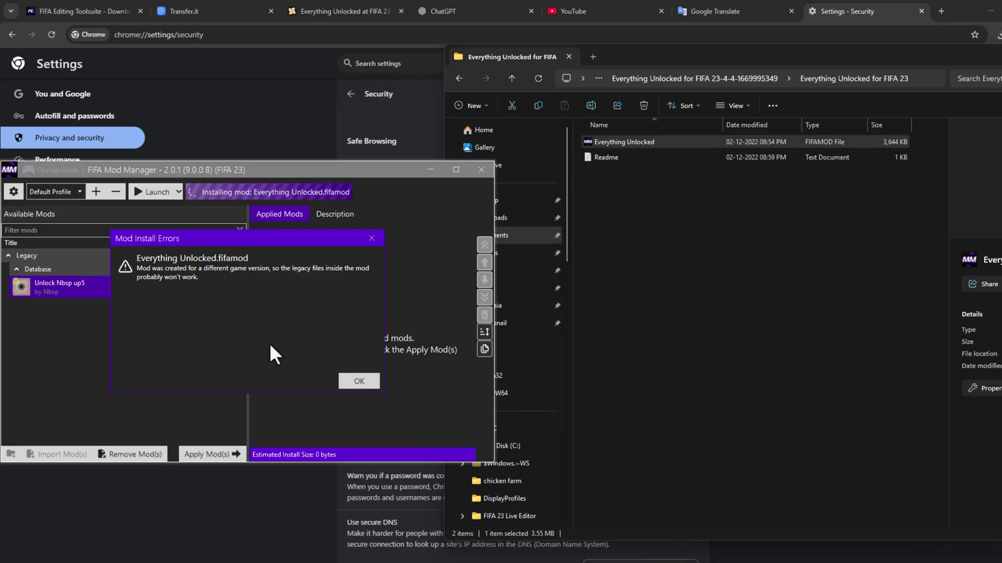
click(354, 380)
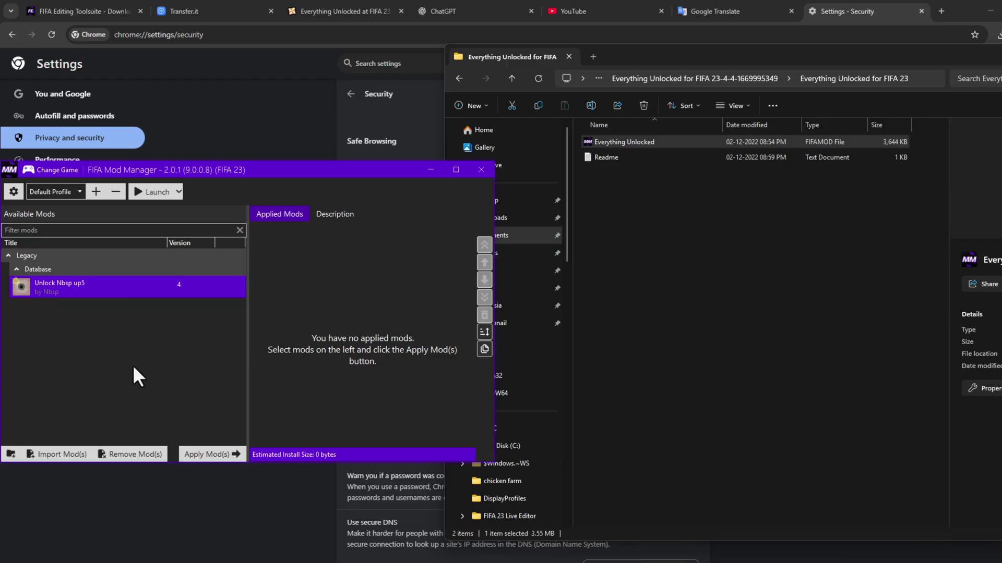
Step: Apply the Unlock Nbsp up5 mod, leave it enabled in the applied mods, and launch the game with it
click(220, 452)
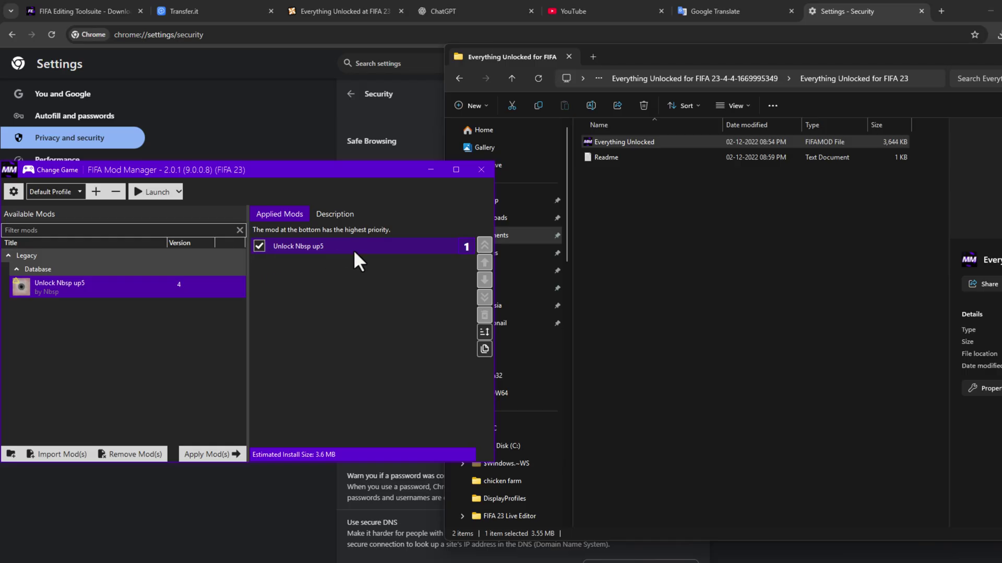
click(259, 246)
click(260, 246)
click(153, 195)
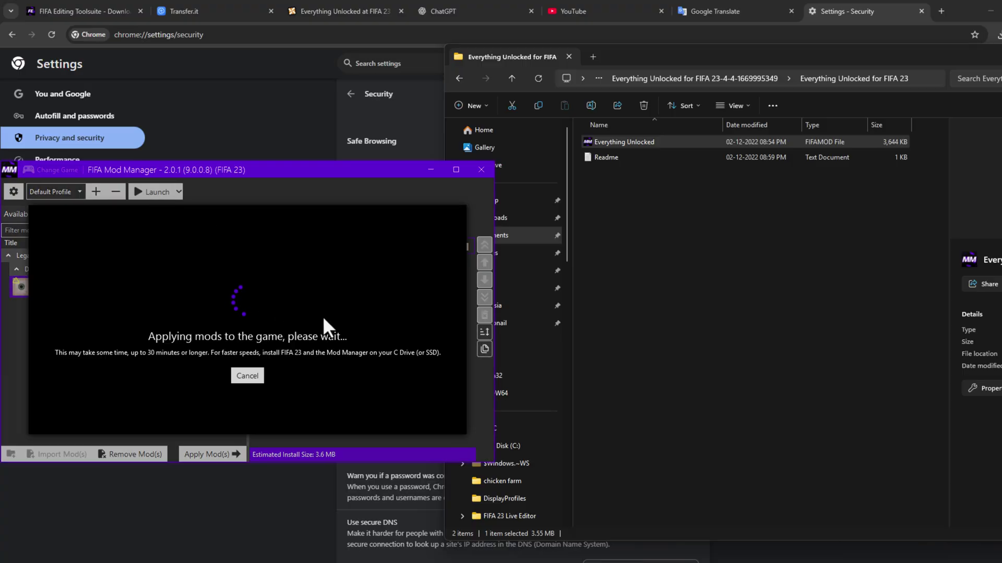